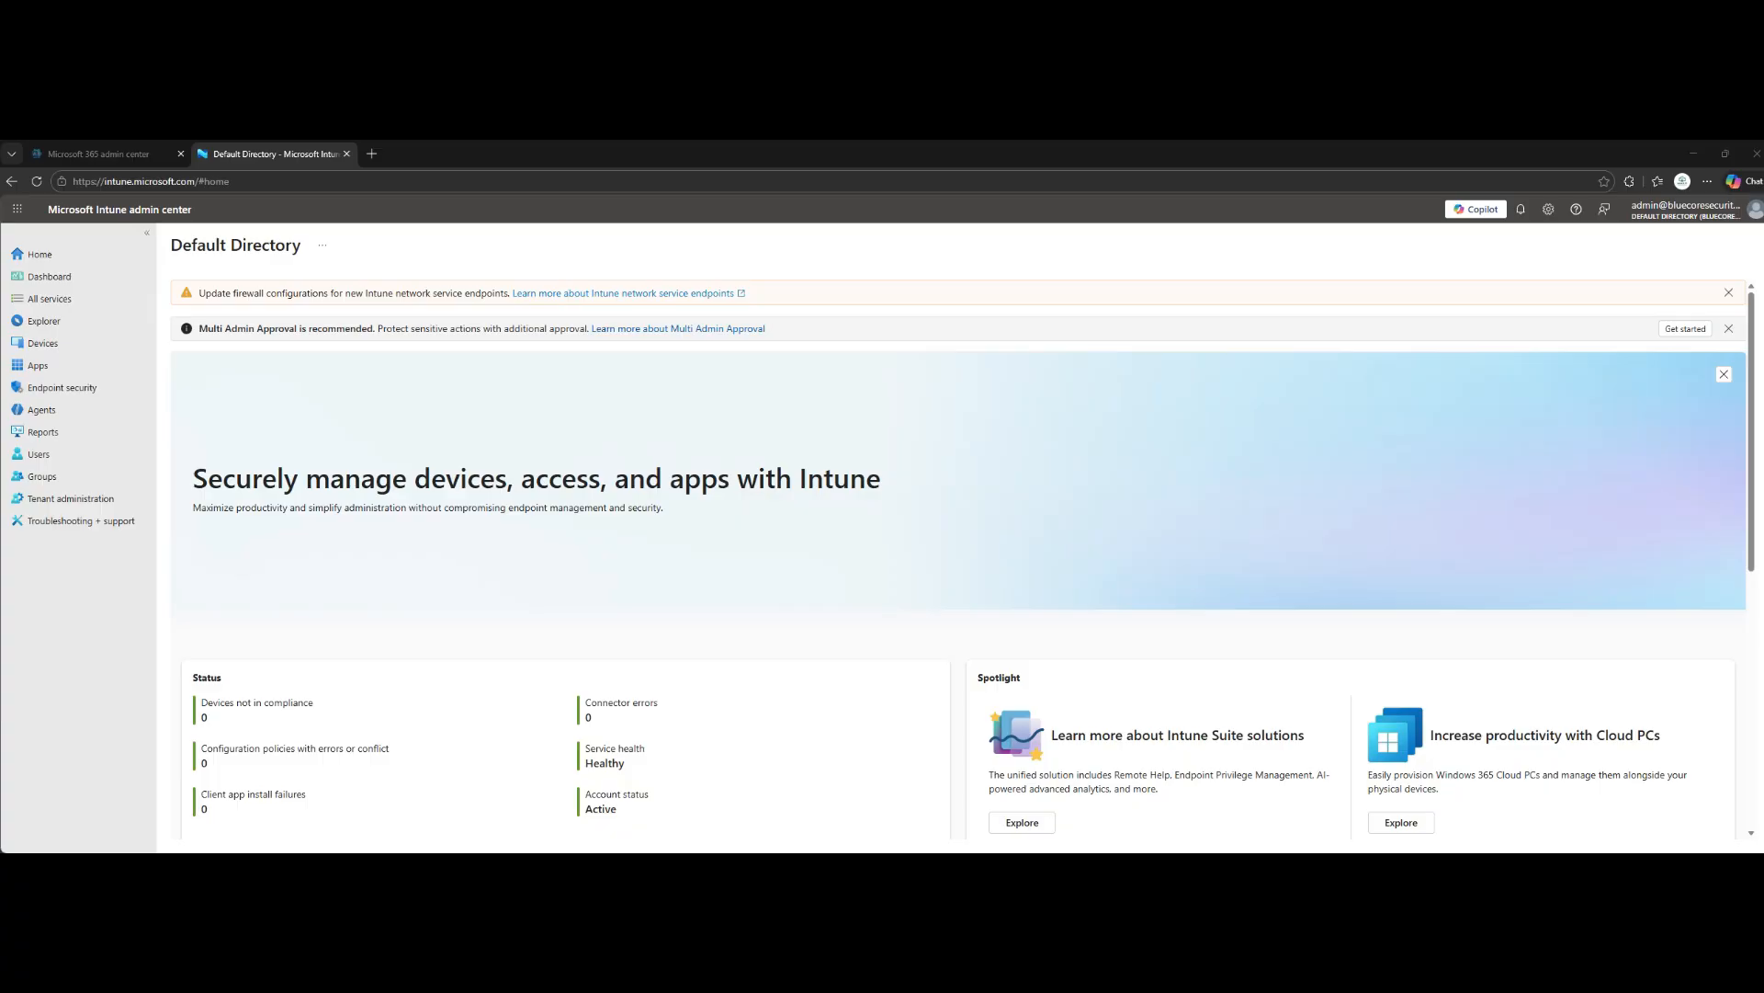
- Start a new device compliance policy for Windows 10 and later with the Windows 10/11 compliance policy profile type
left_click(42, 343)
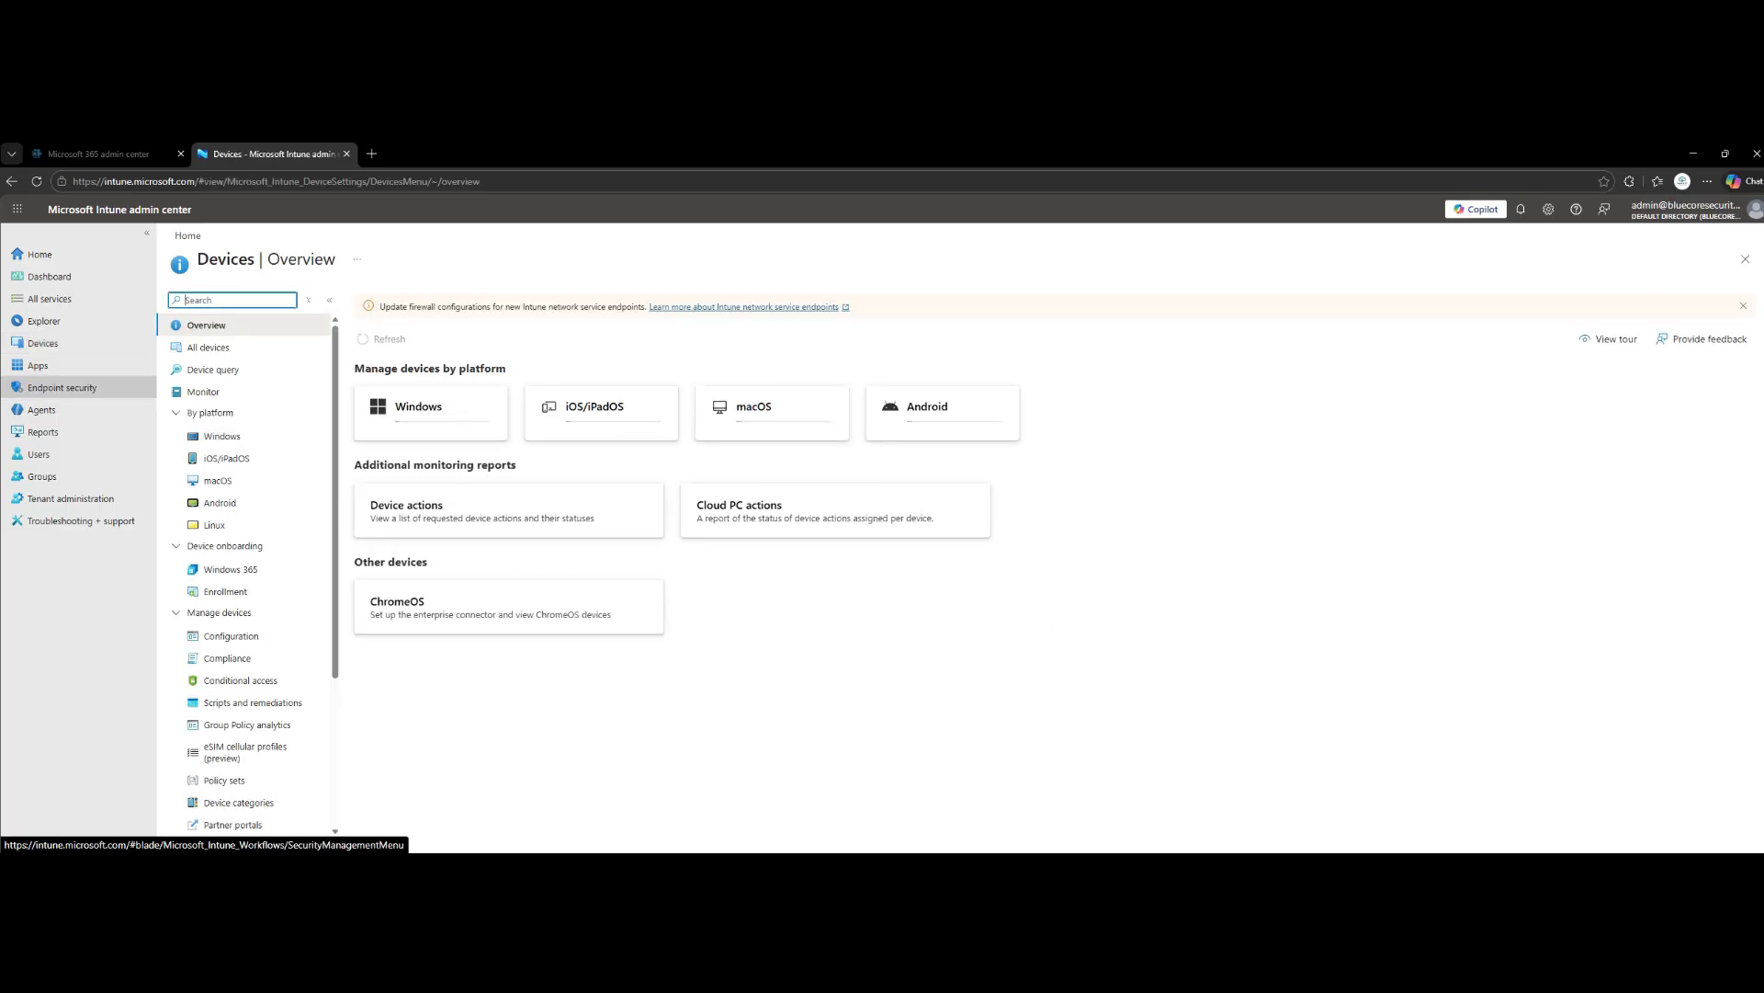
left_click(227, 658)
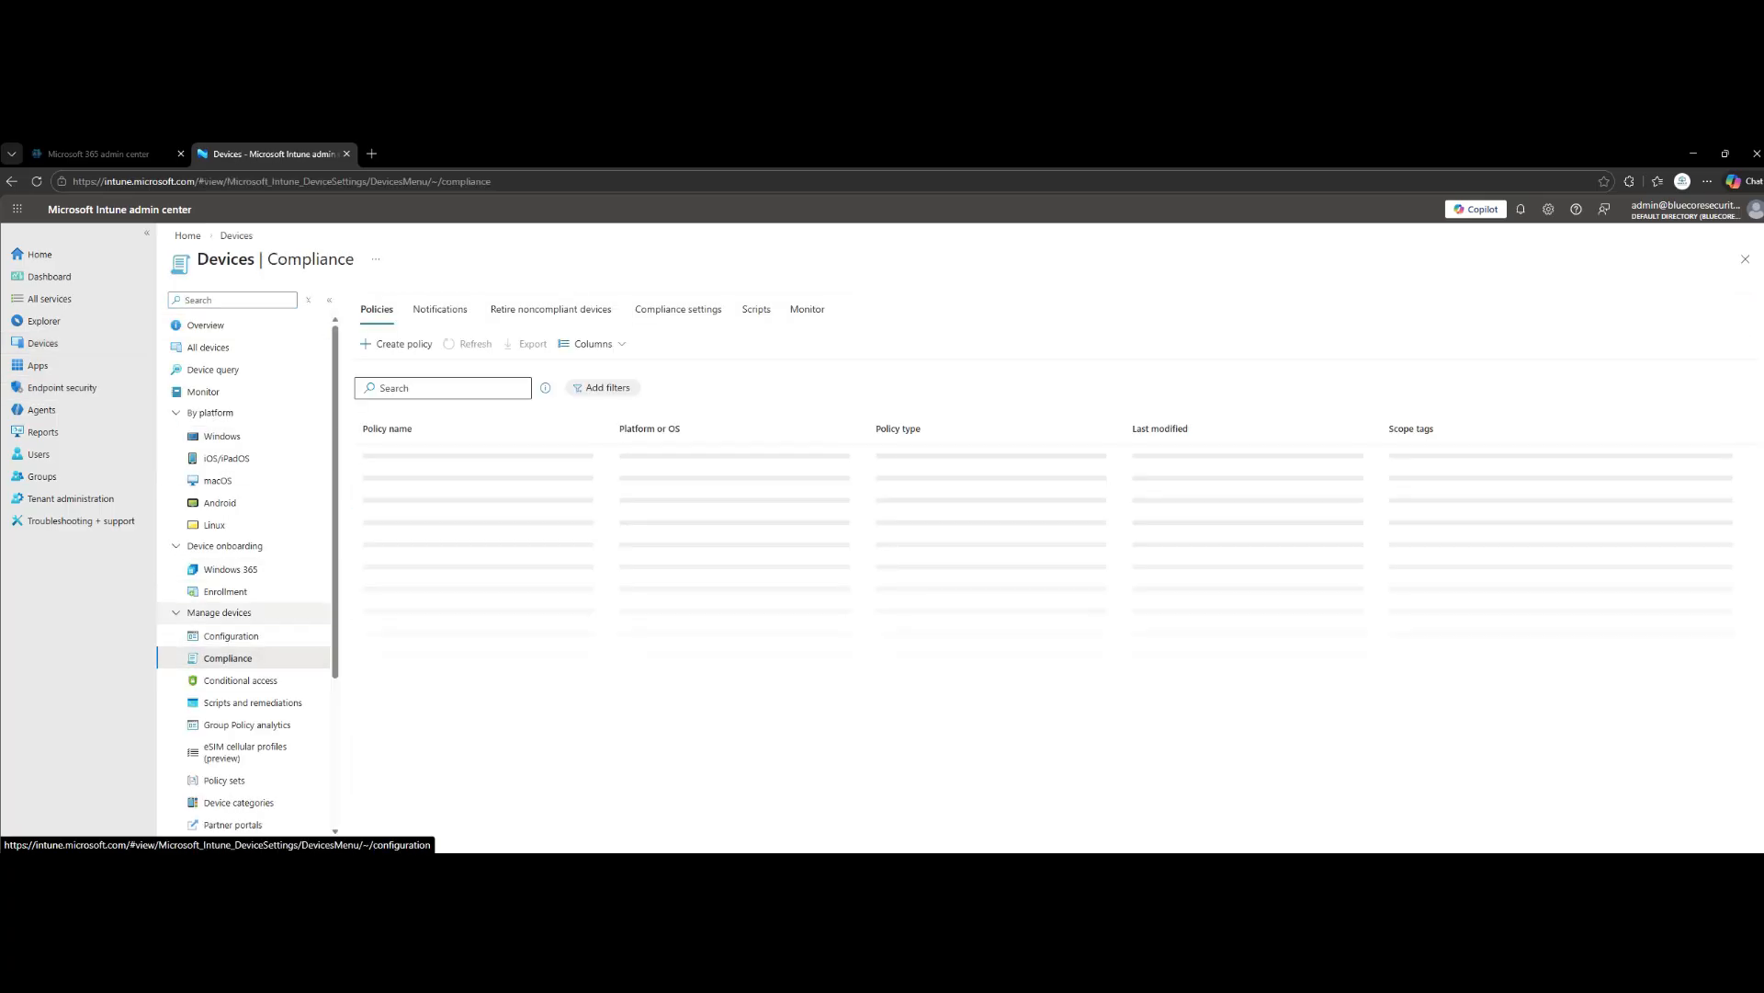
left_click(396, 343)
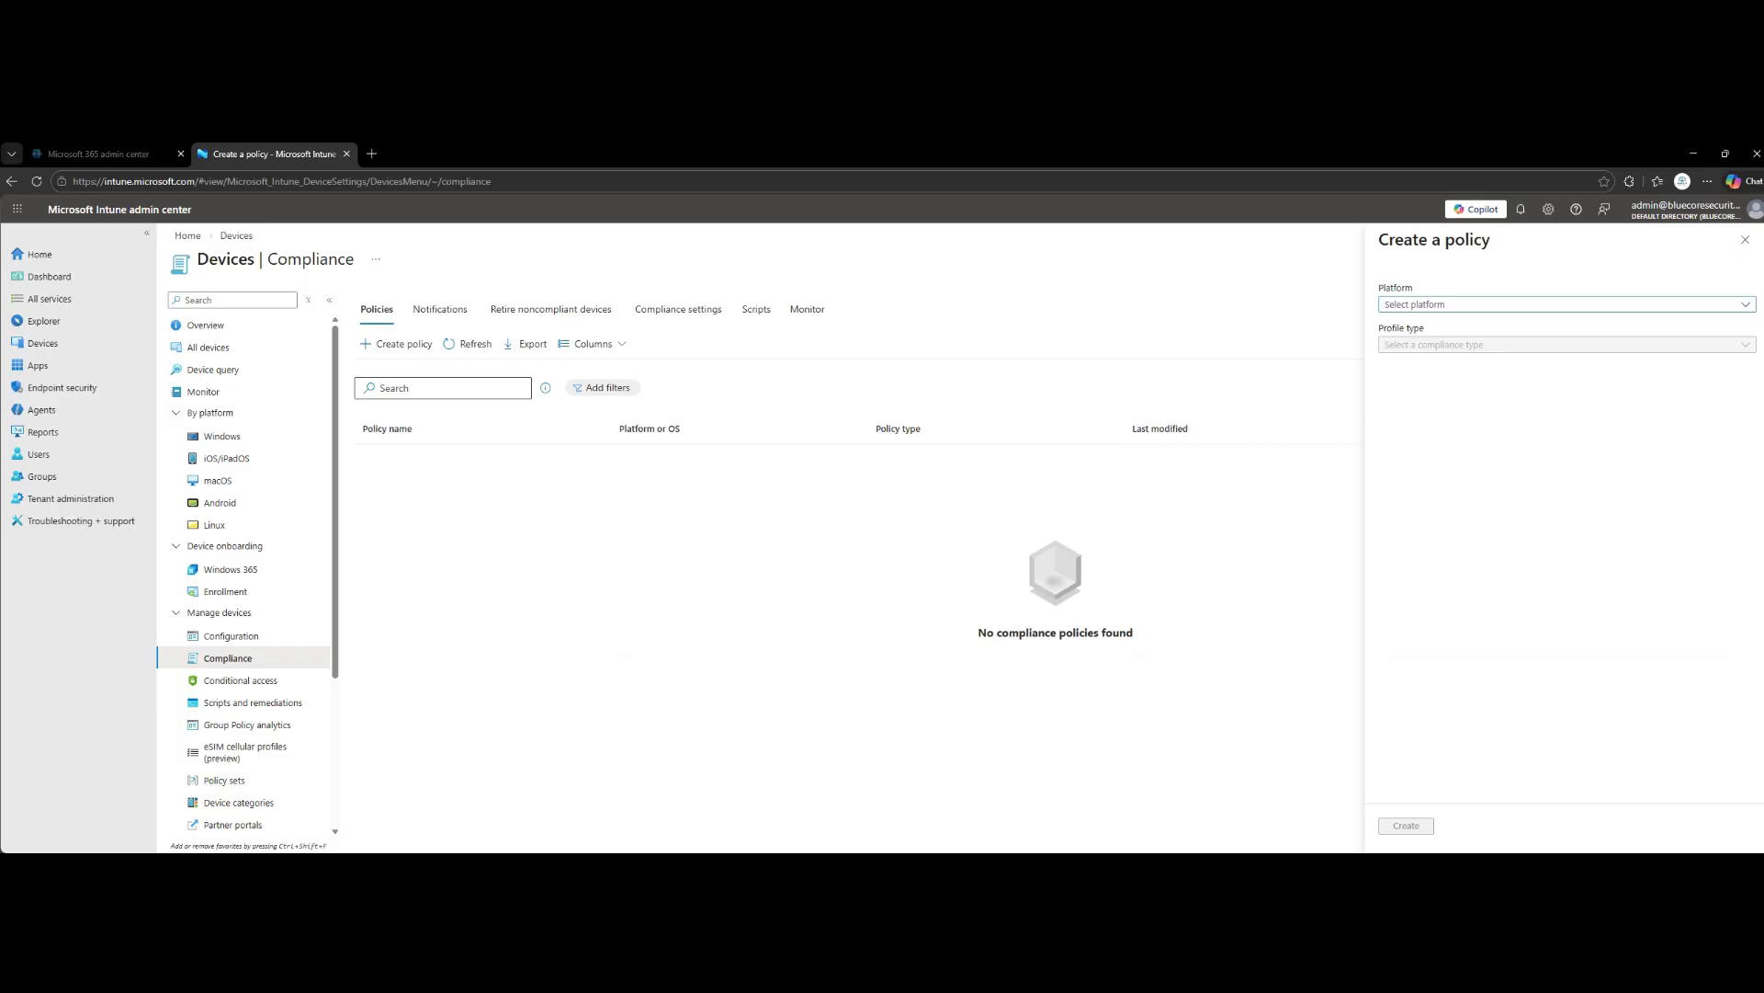
left_click(1563, 305)
left_click(1427, 457)
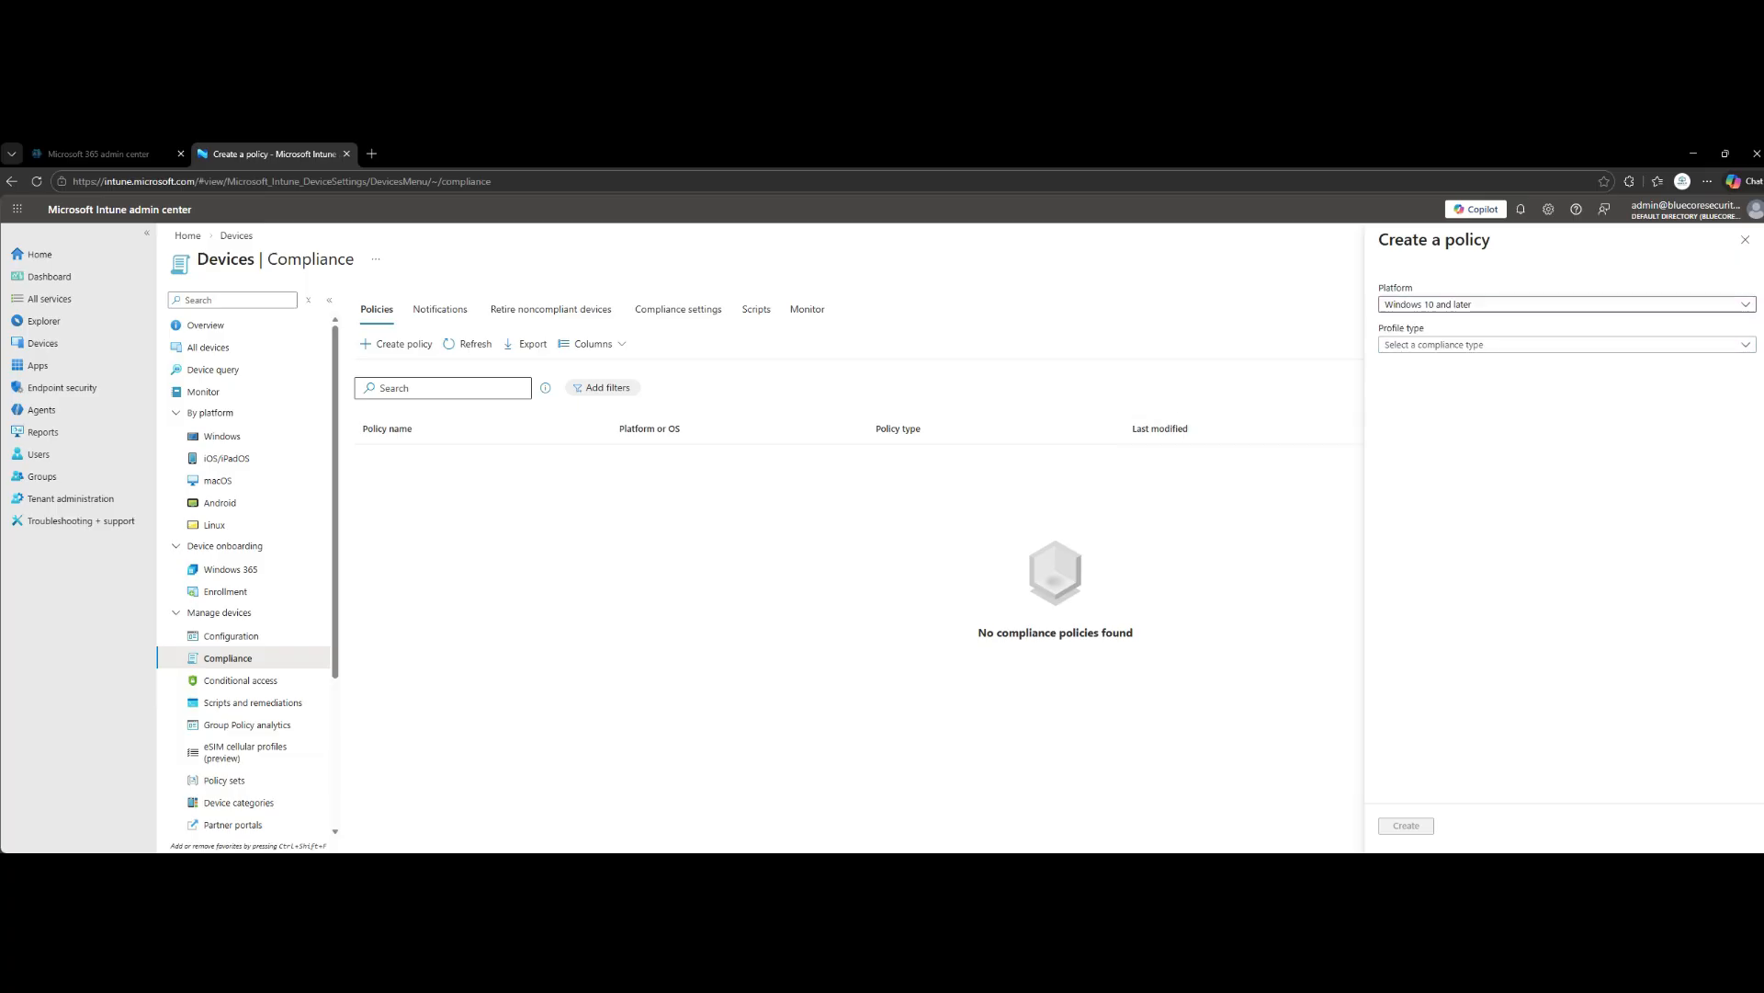
left_click(1563, 344)
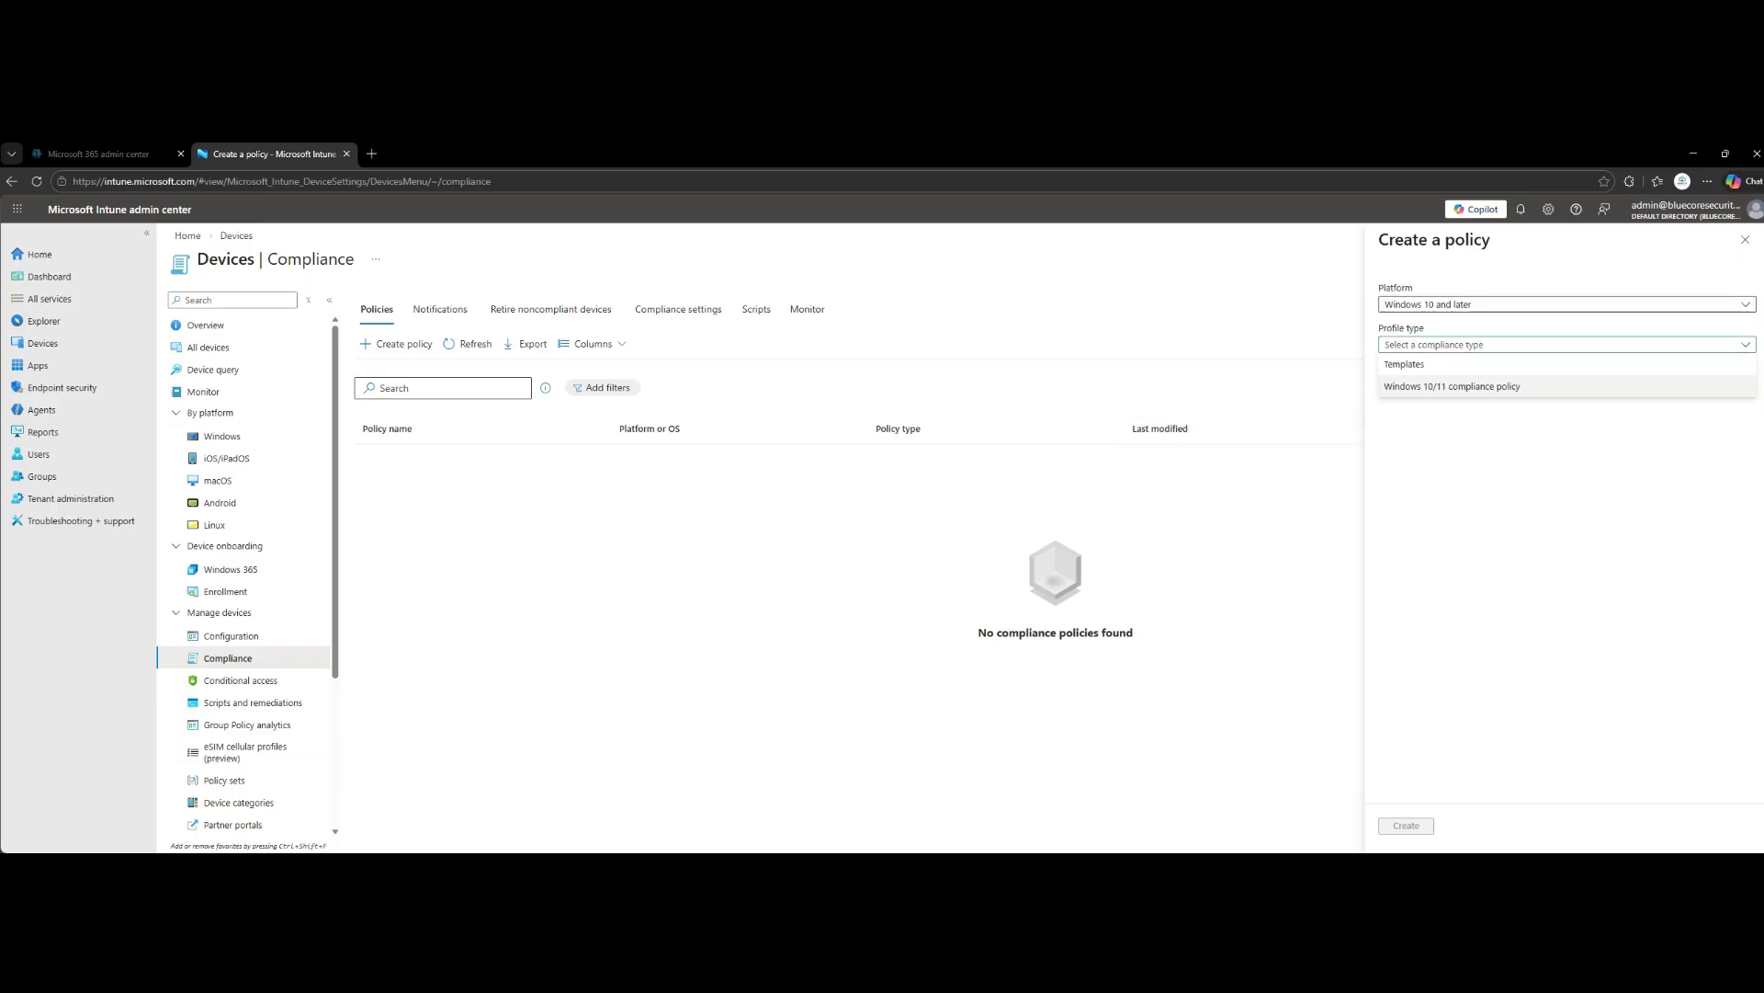
left_click(1452, 386)
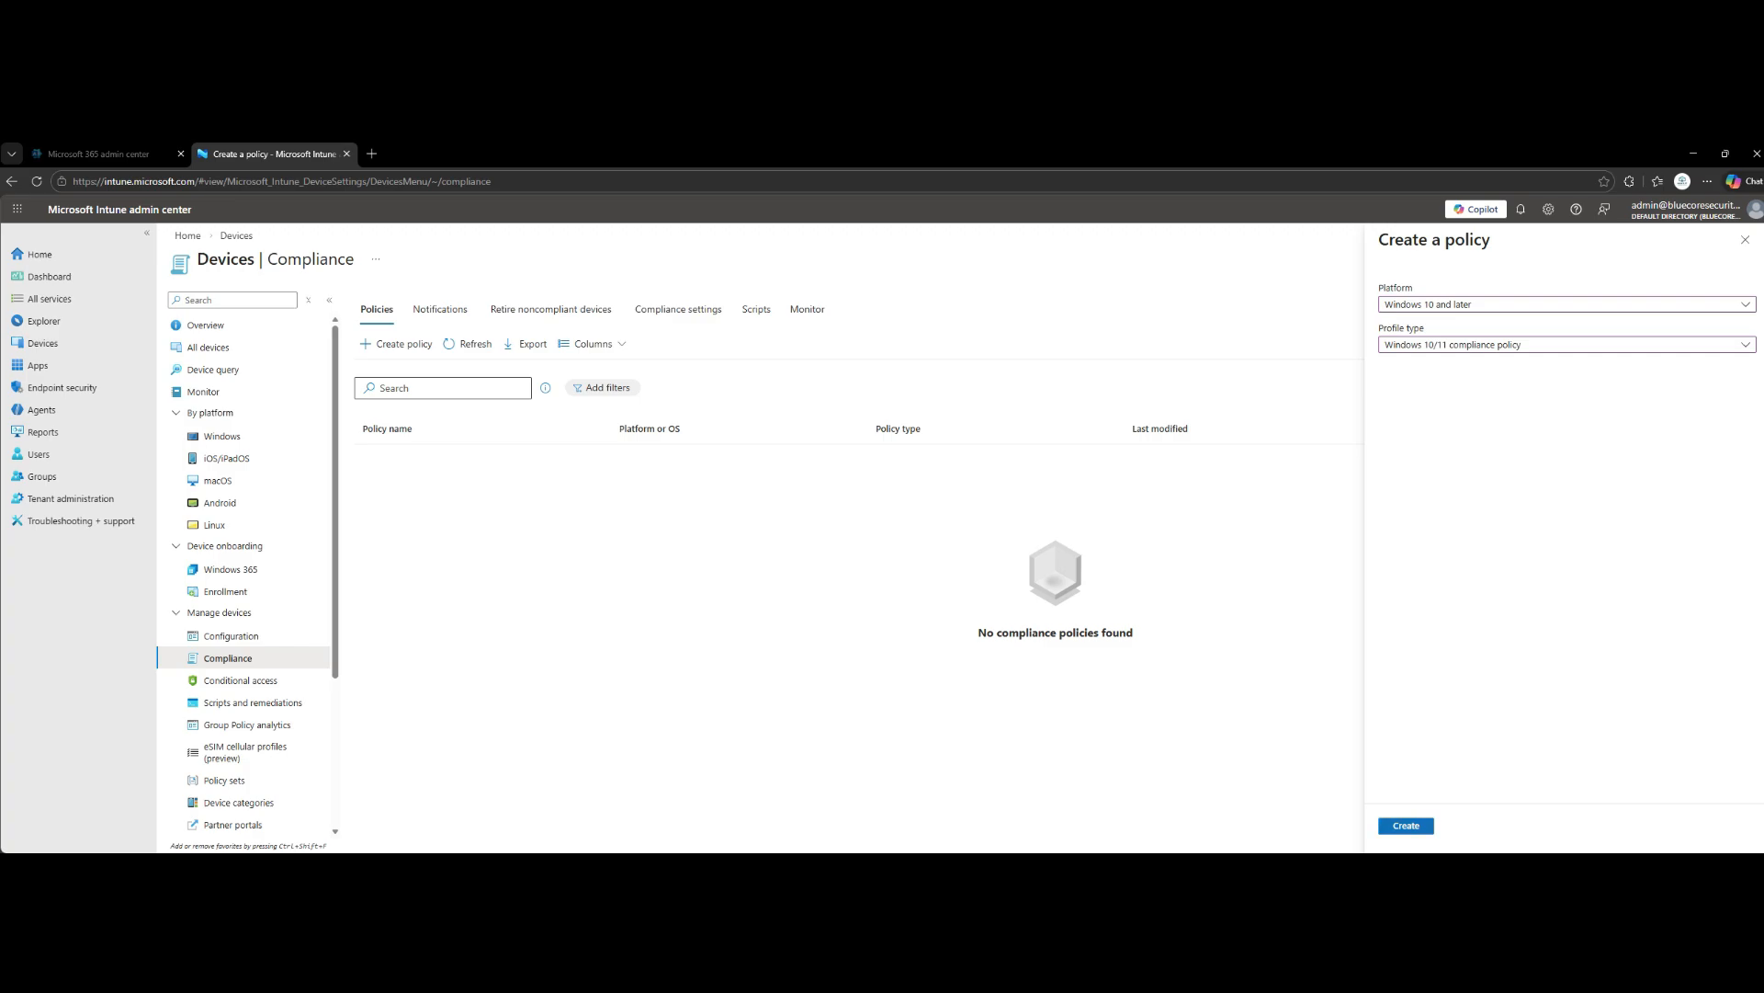
left_click(1406, 825)
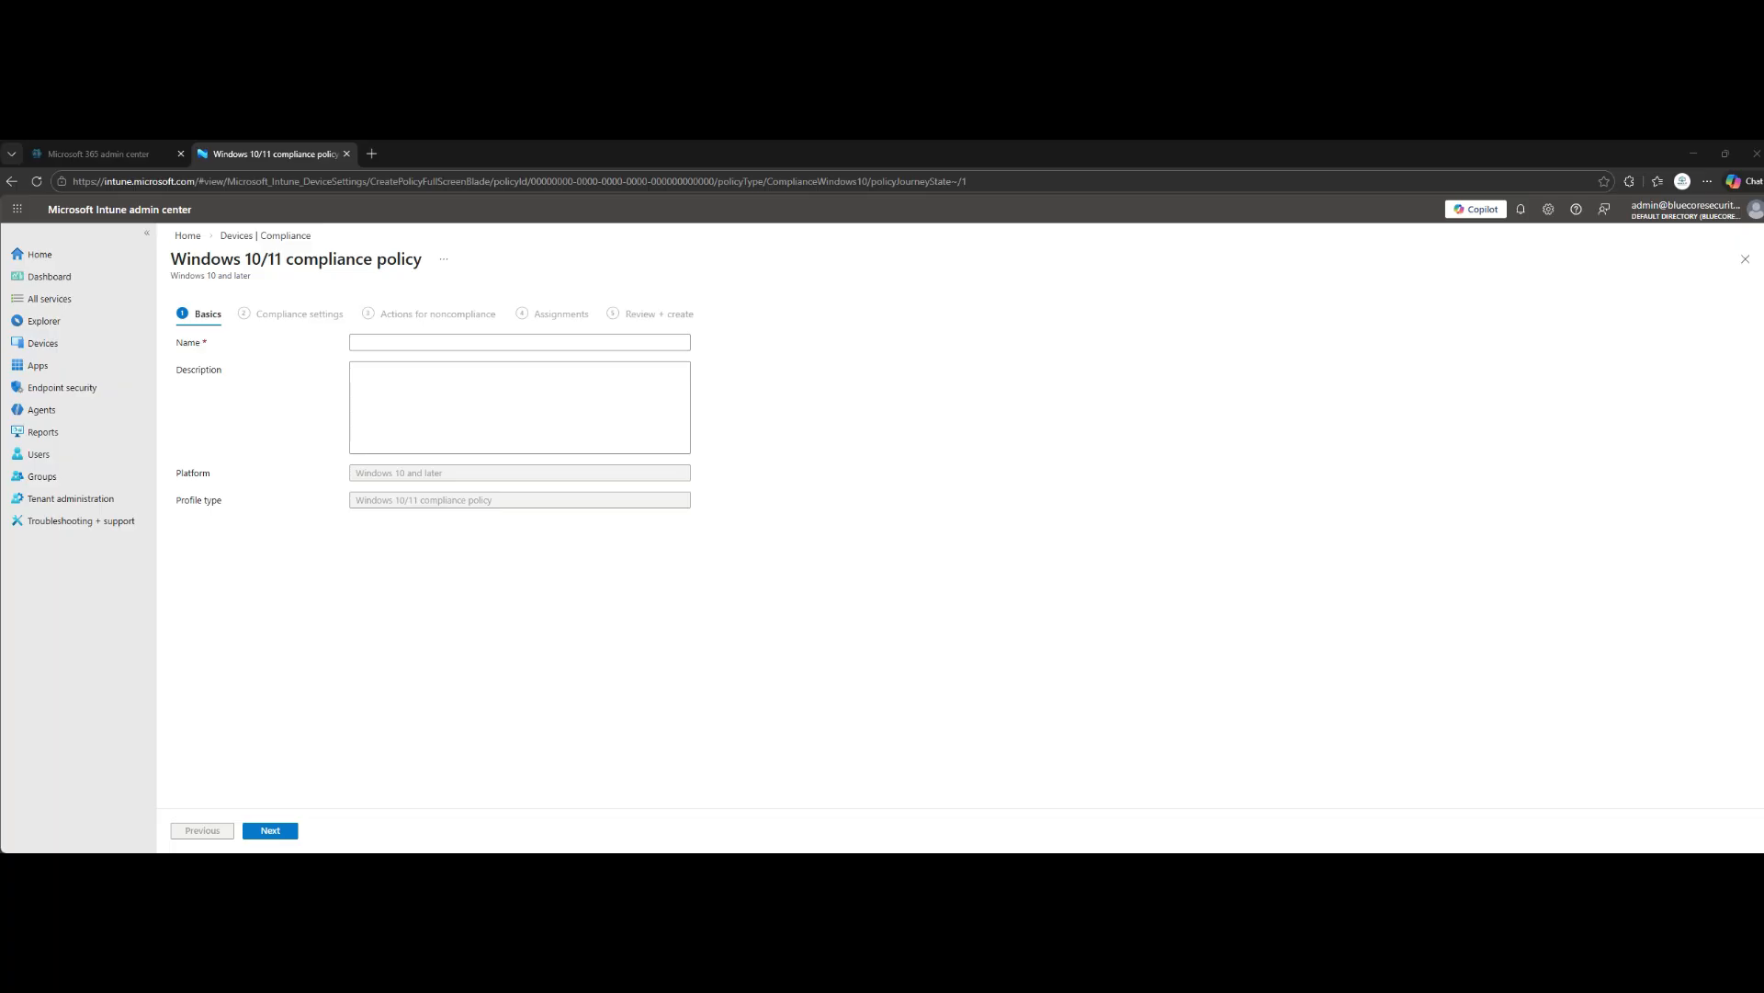
- Name the policy "BCS - Windows Compliance Policy" and describe it as "Enforces targeted security baseline for lab validation."
left_click(519, 342)
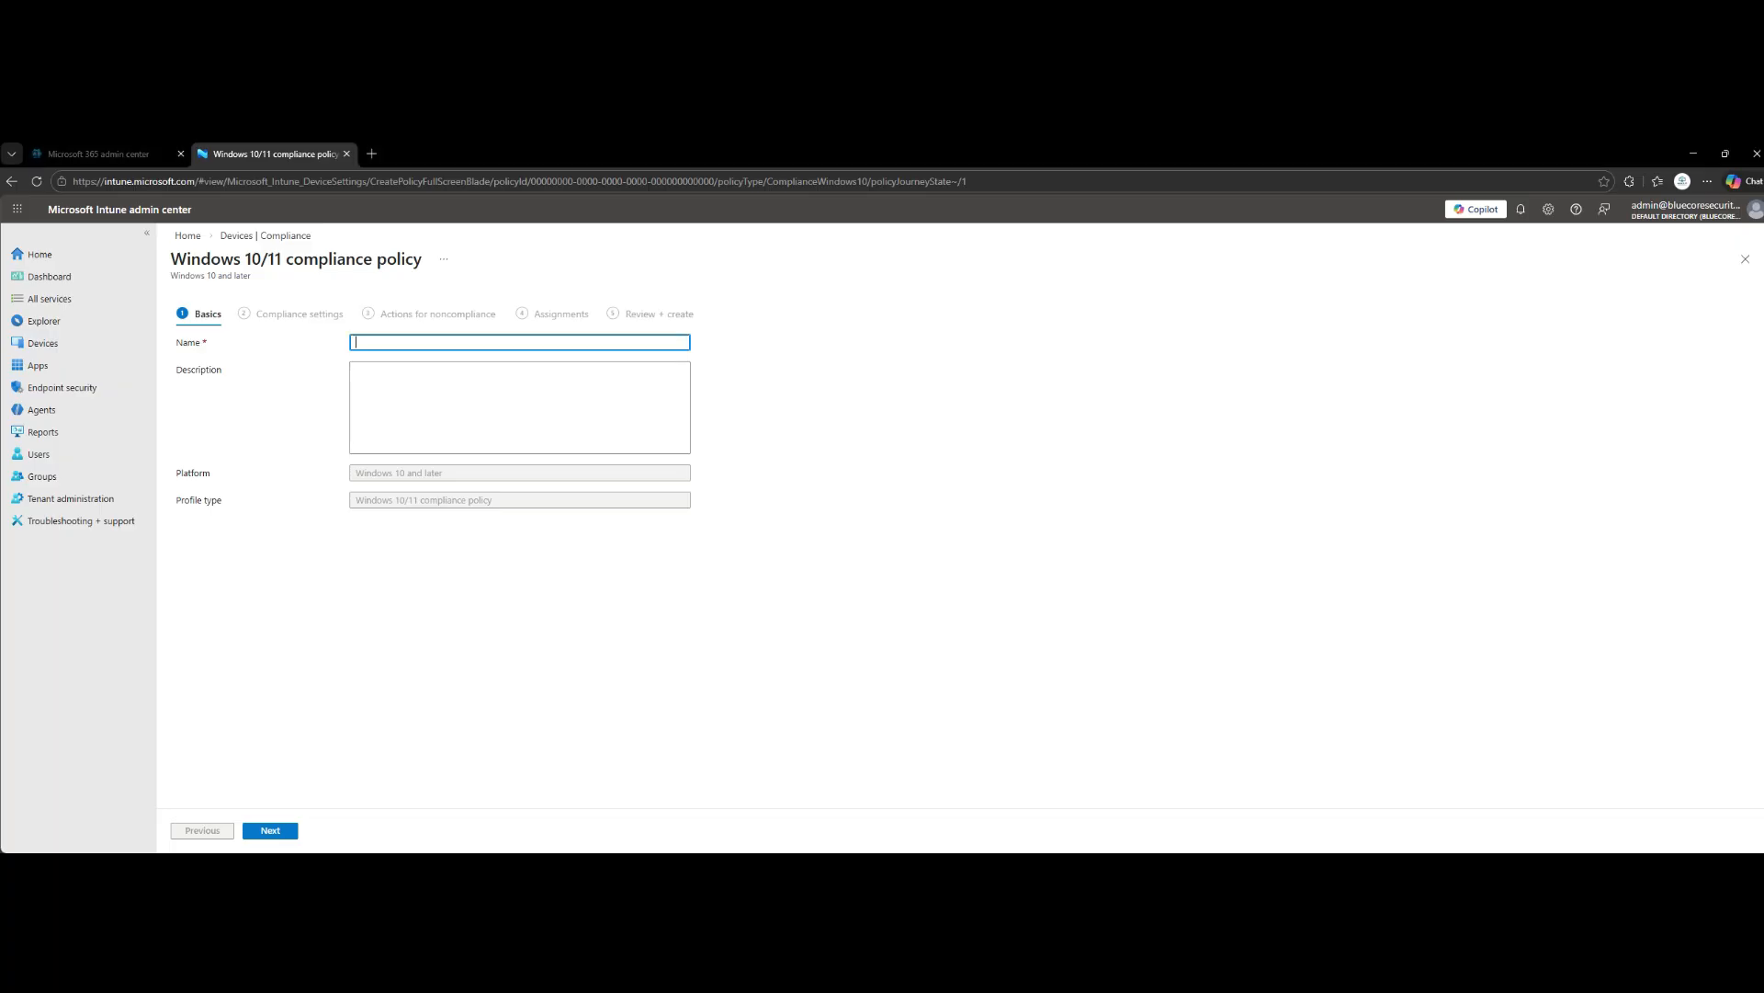
type("BCS - Windows Compliance Policy")
key("Tab")
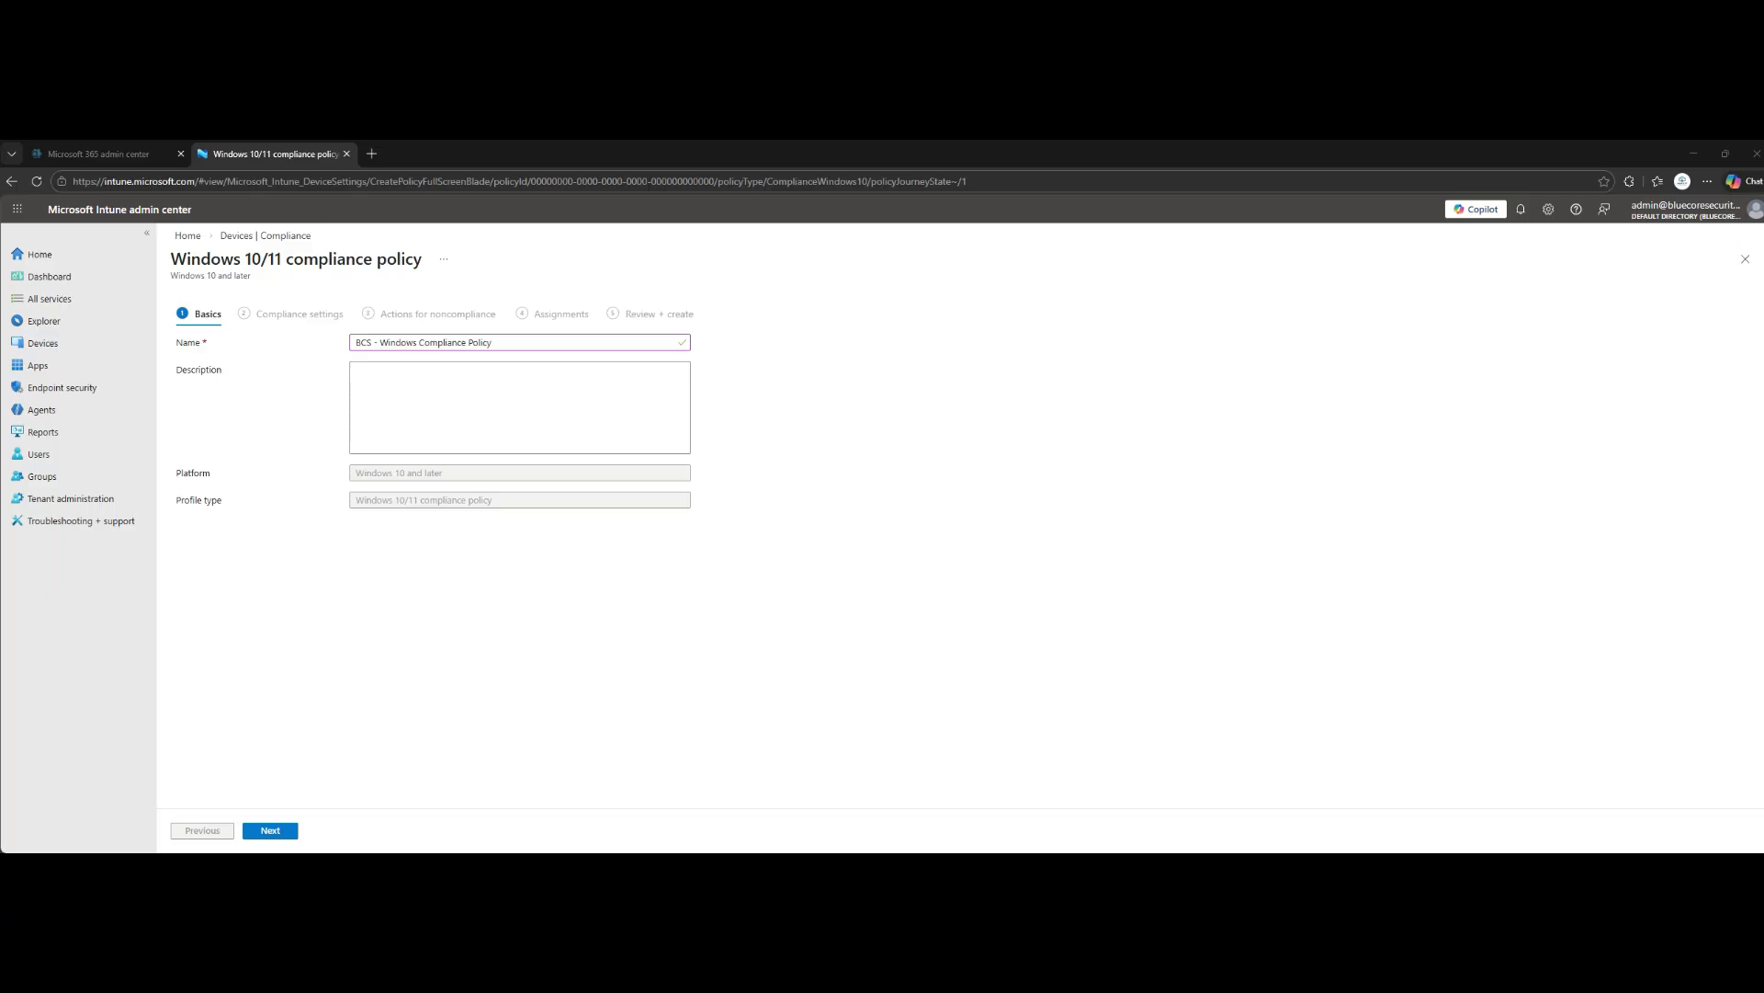
left_click(519, 407)
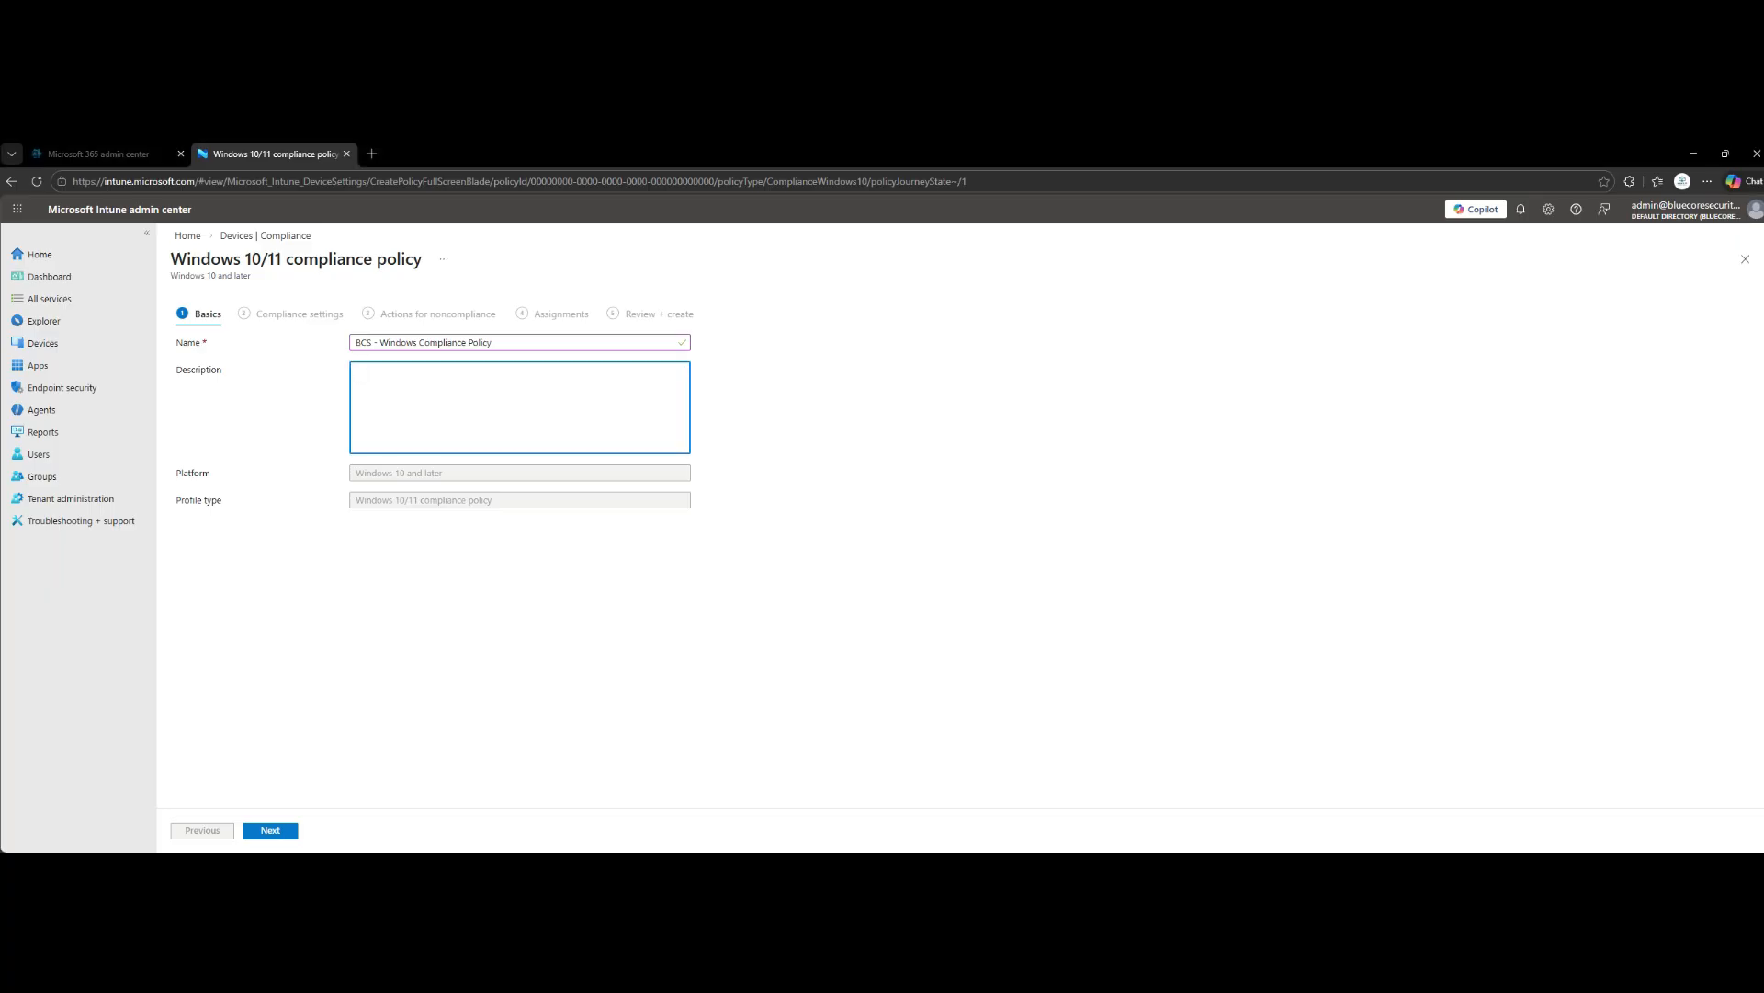
type("Enforces targeted security baseline for lab validation.")
left_click(271, 831)
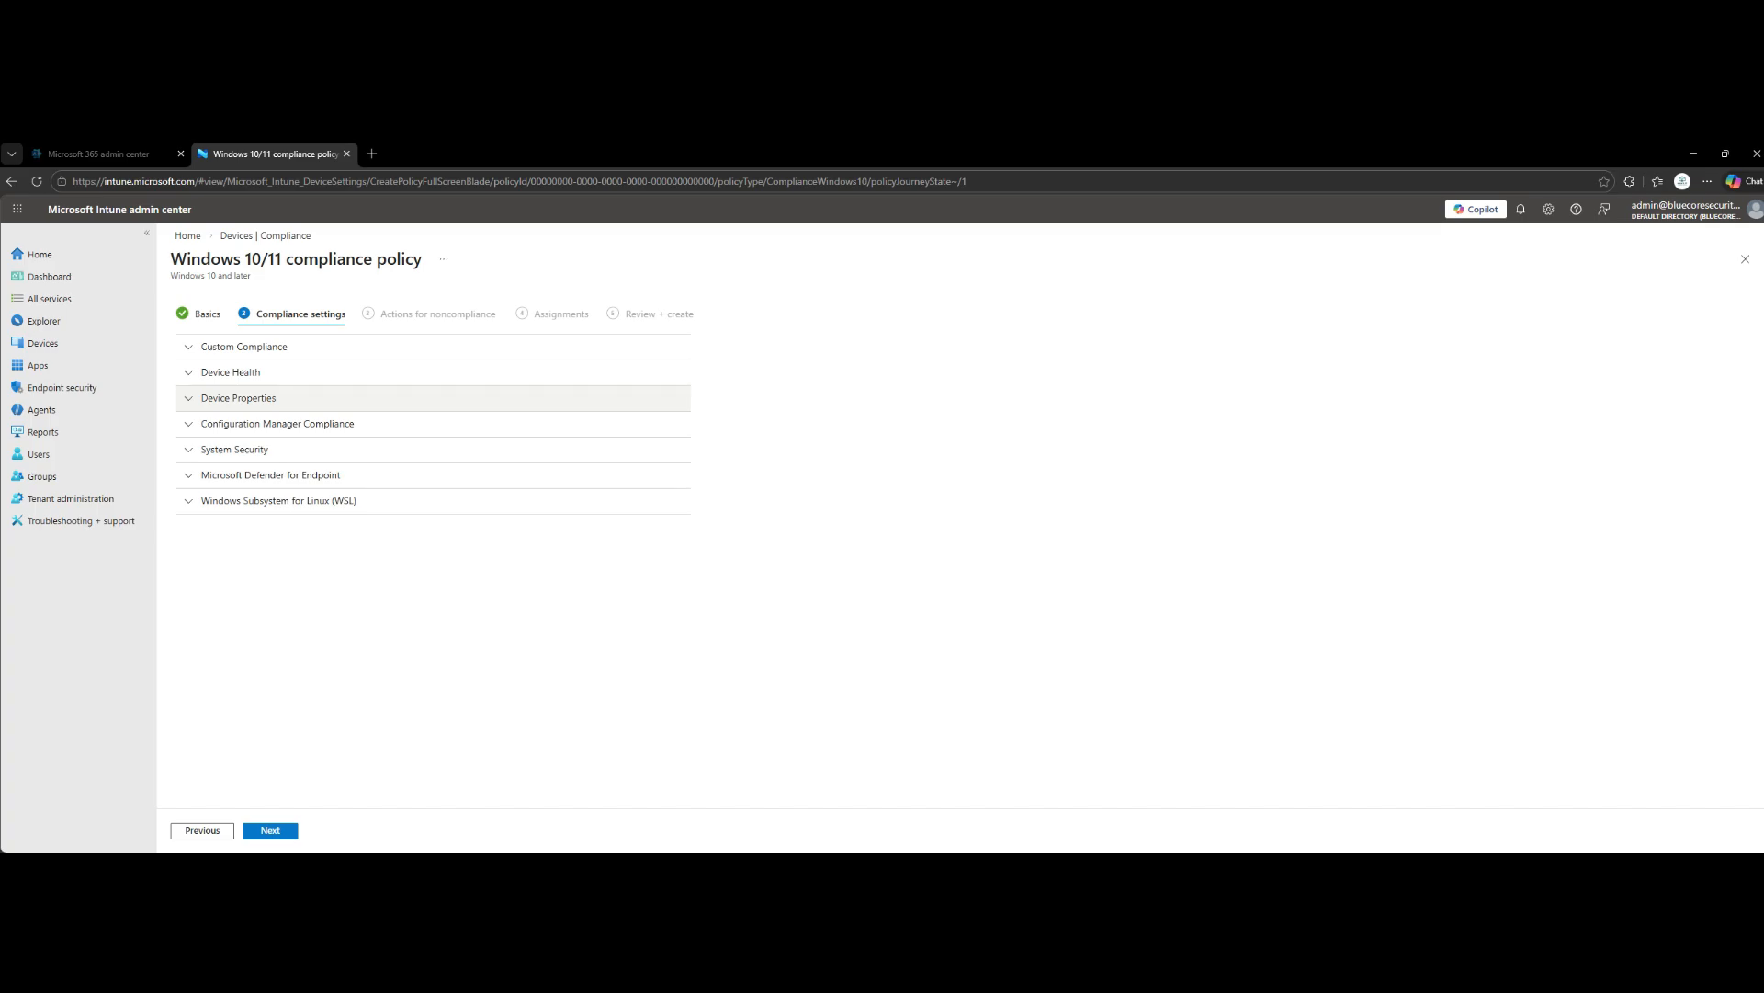
- Under System Security, require data storage encryption, Firewall, Trusted Platform Module (TPM) and Microsoft Defender Antimalware
left_click(234, 450)
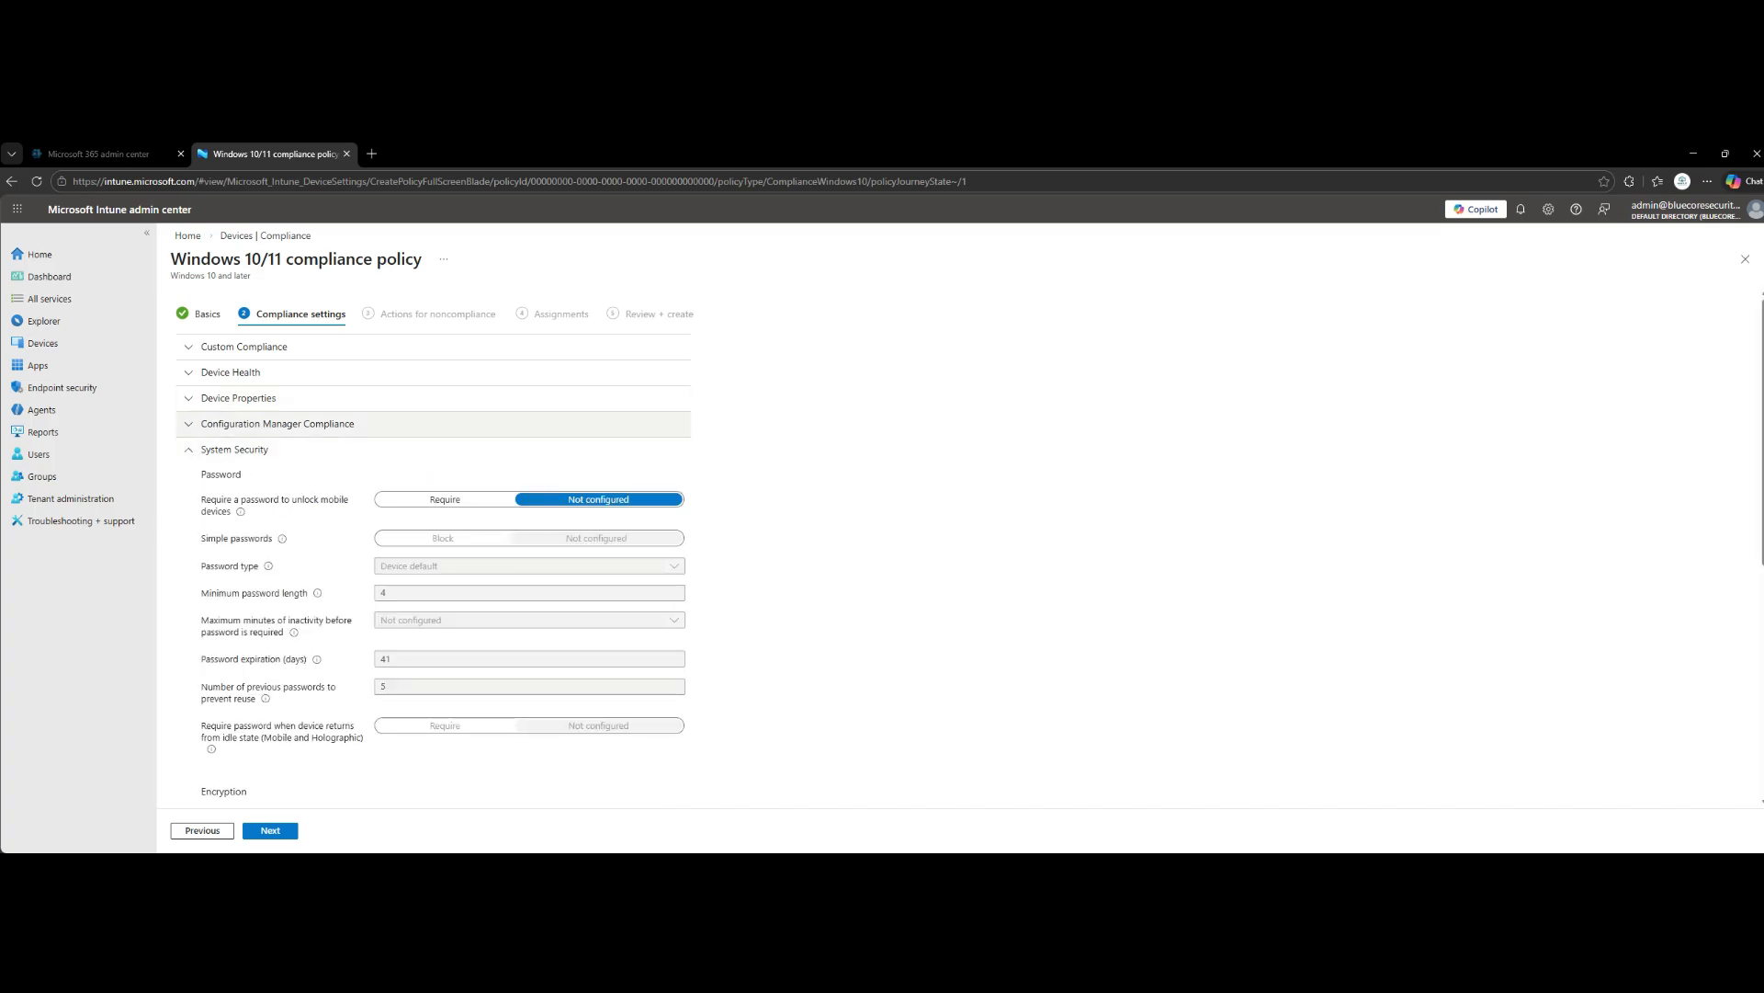
scroll(441, 551, "down", 4)
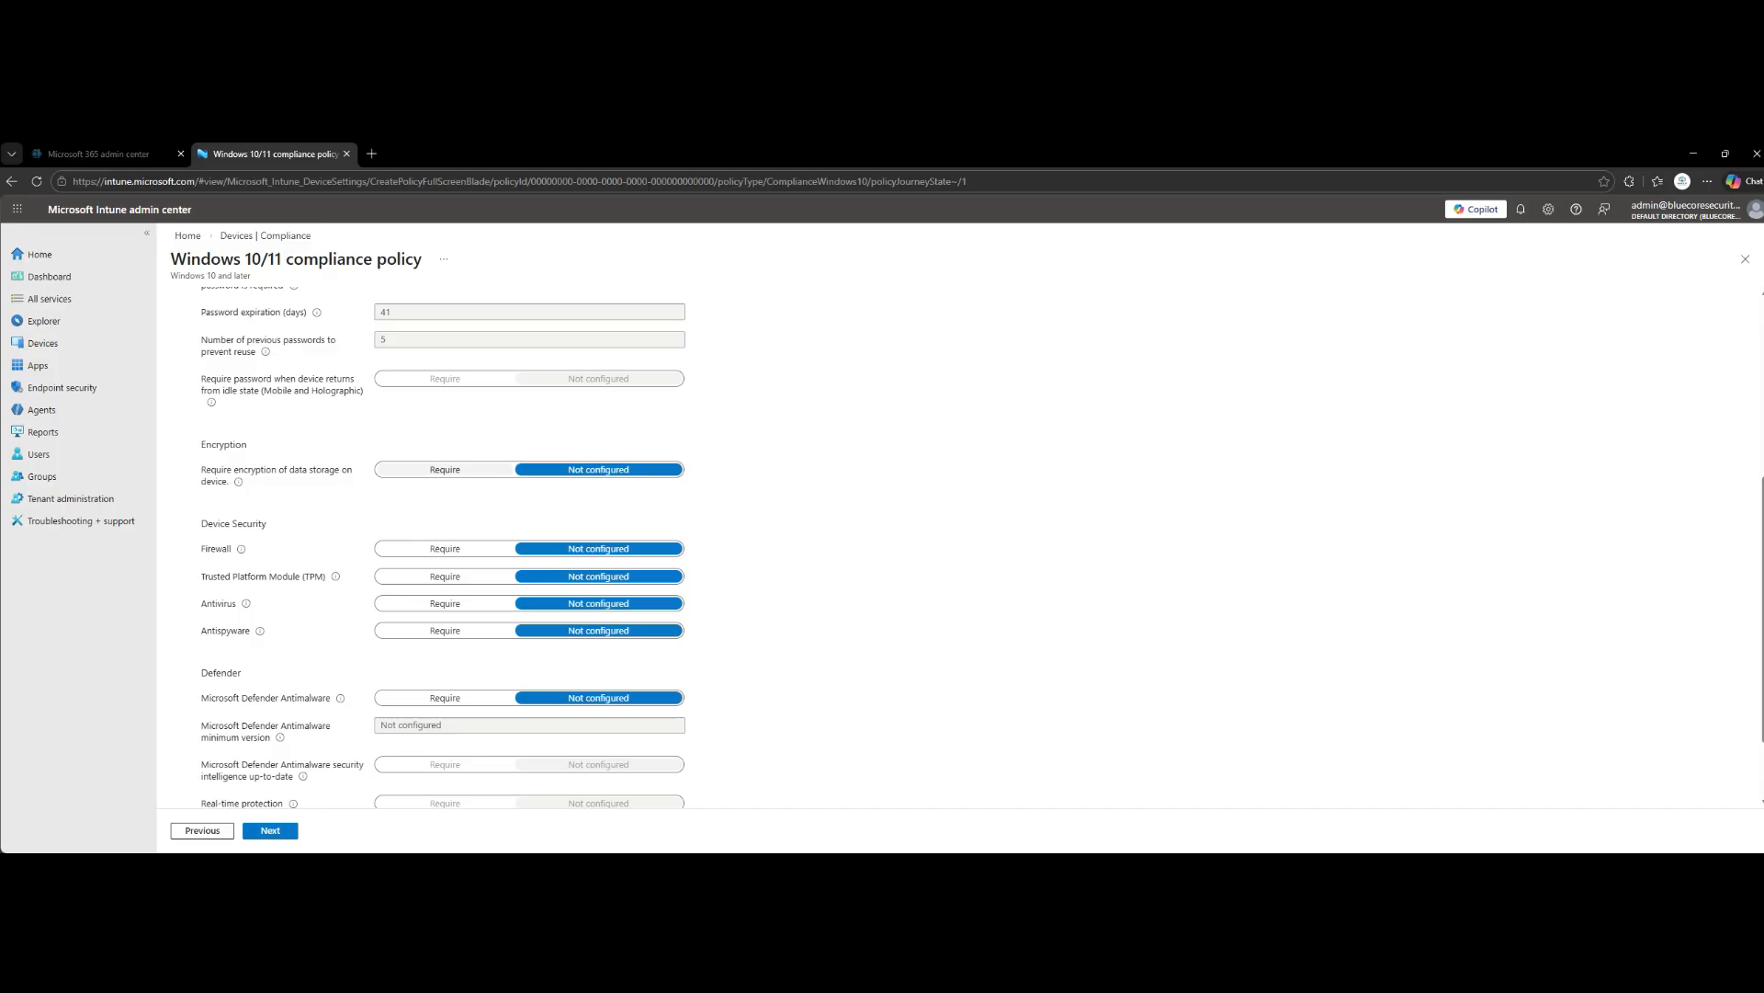
left_click(445, 470)
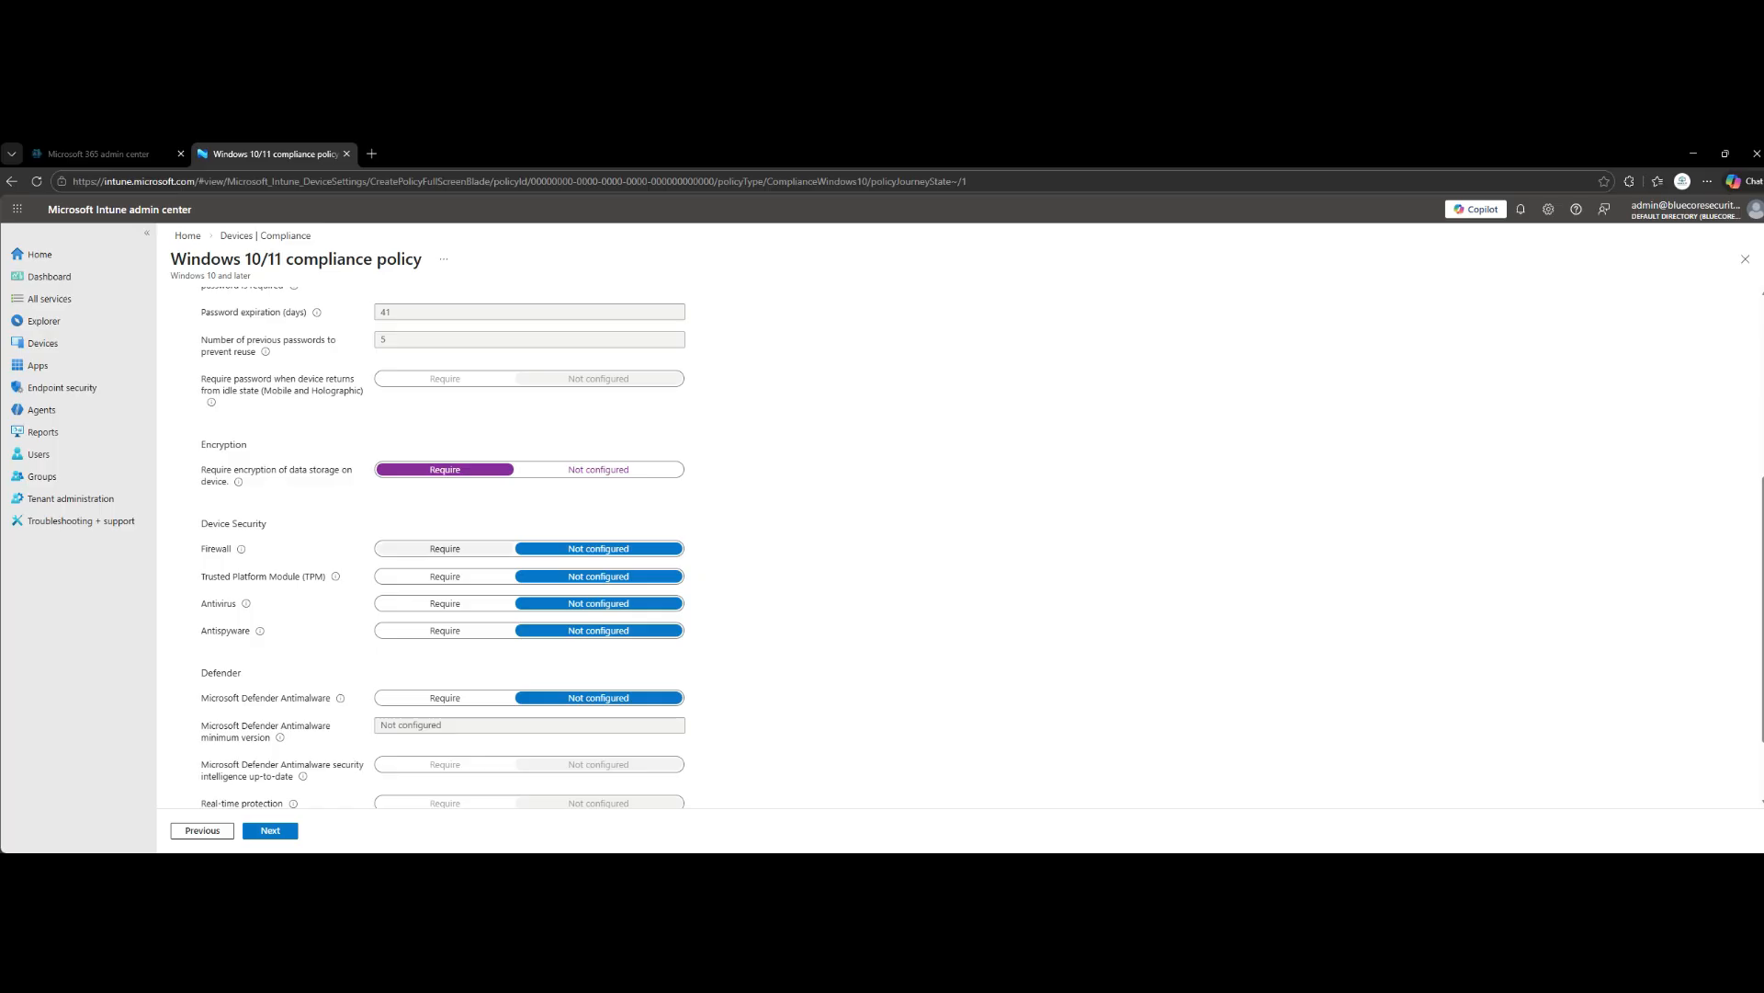
left_click(445, 549)
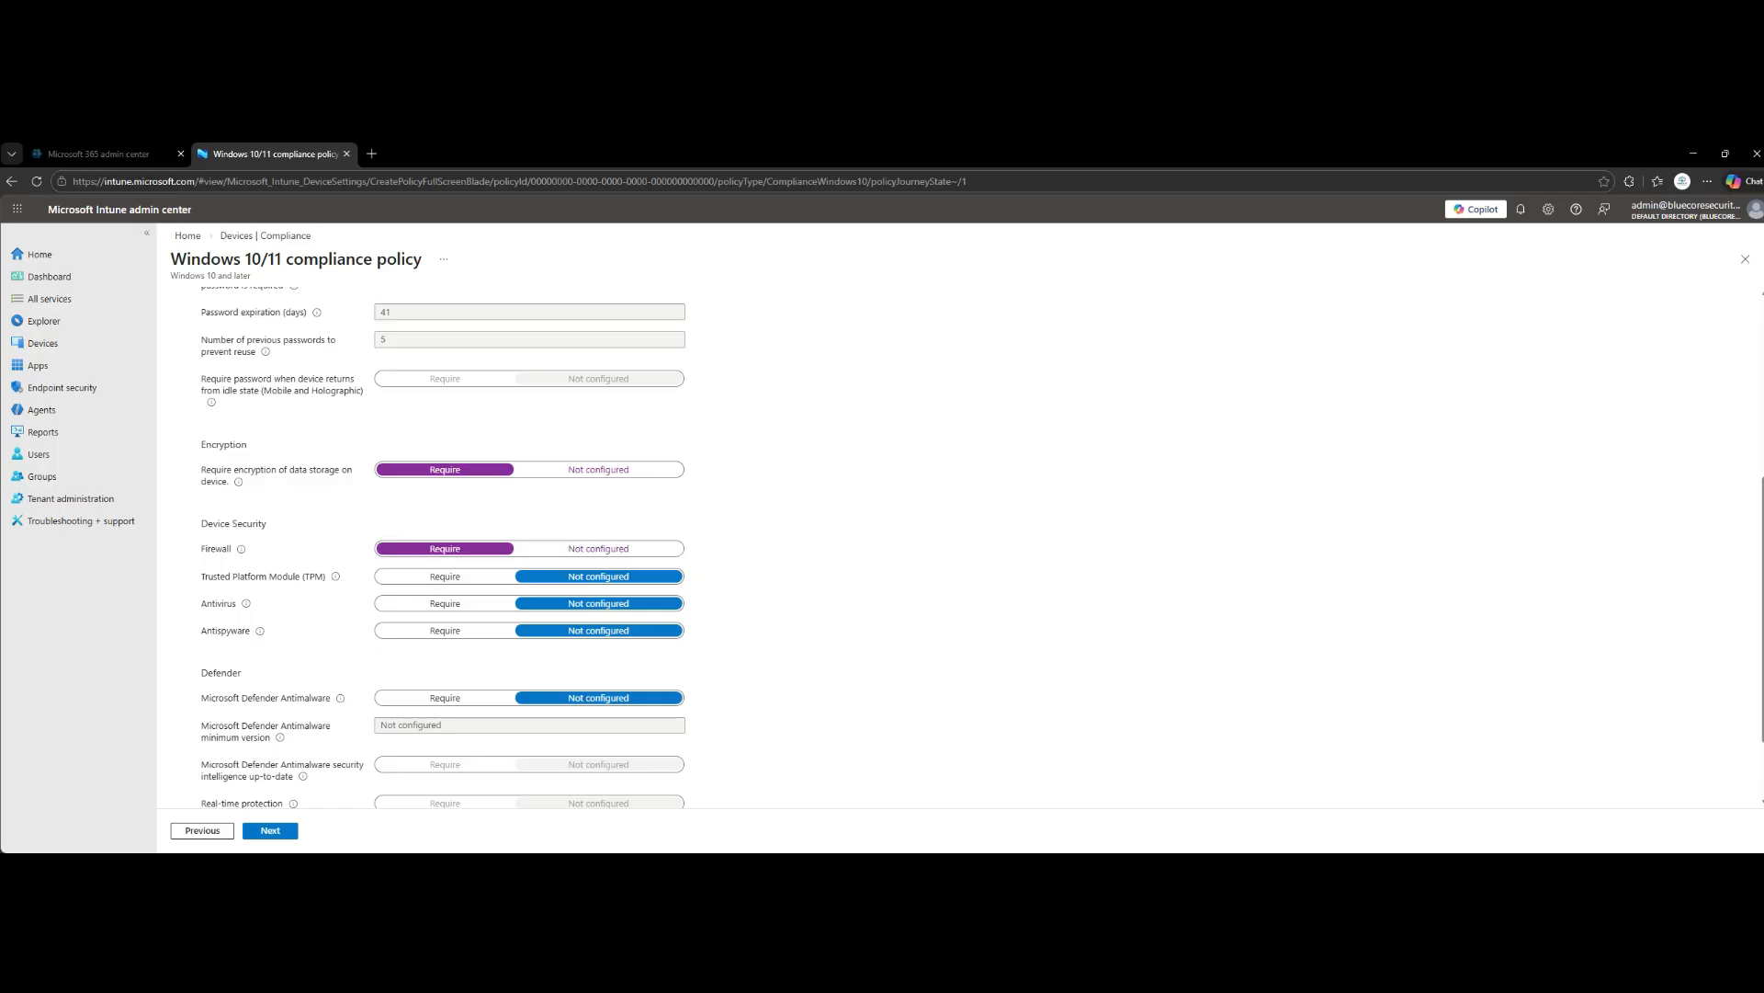
left_click(445, 576)
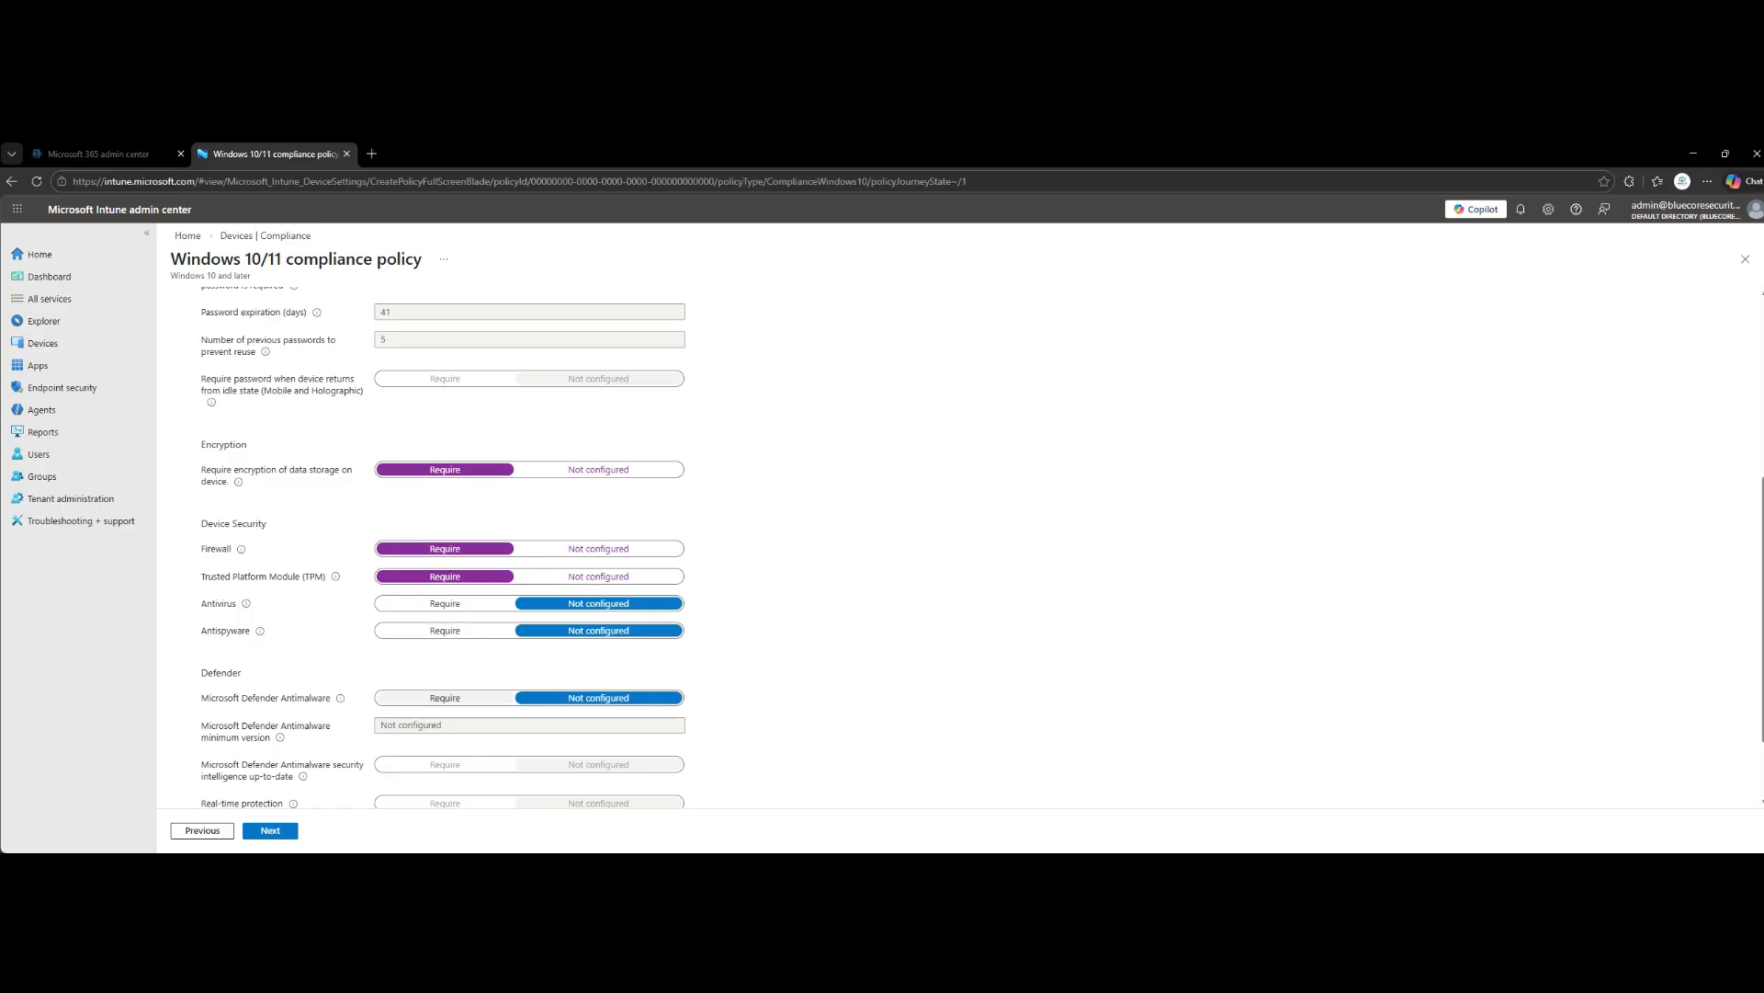
left_click(445, 698)
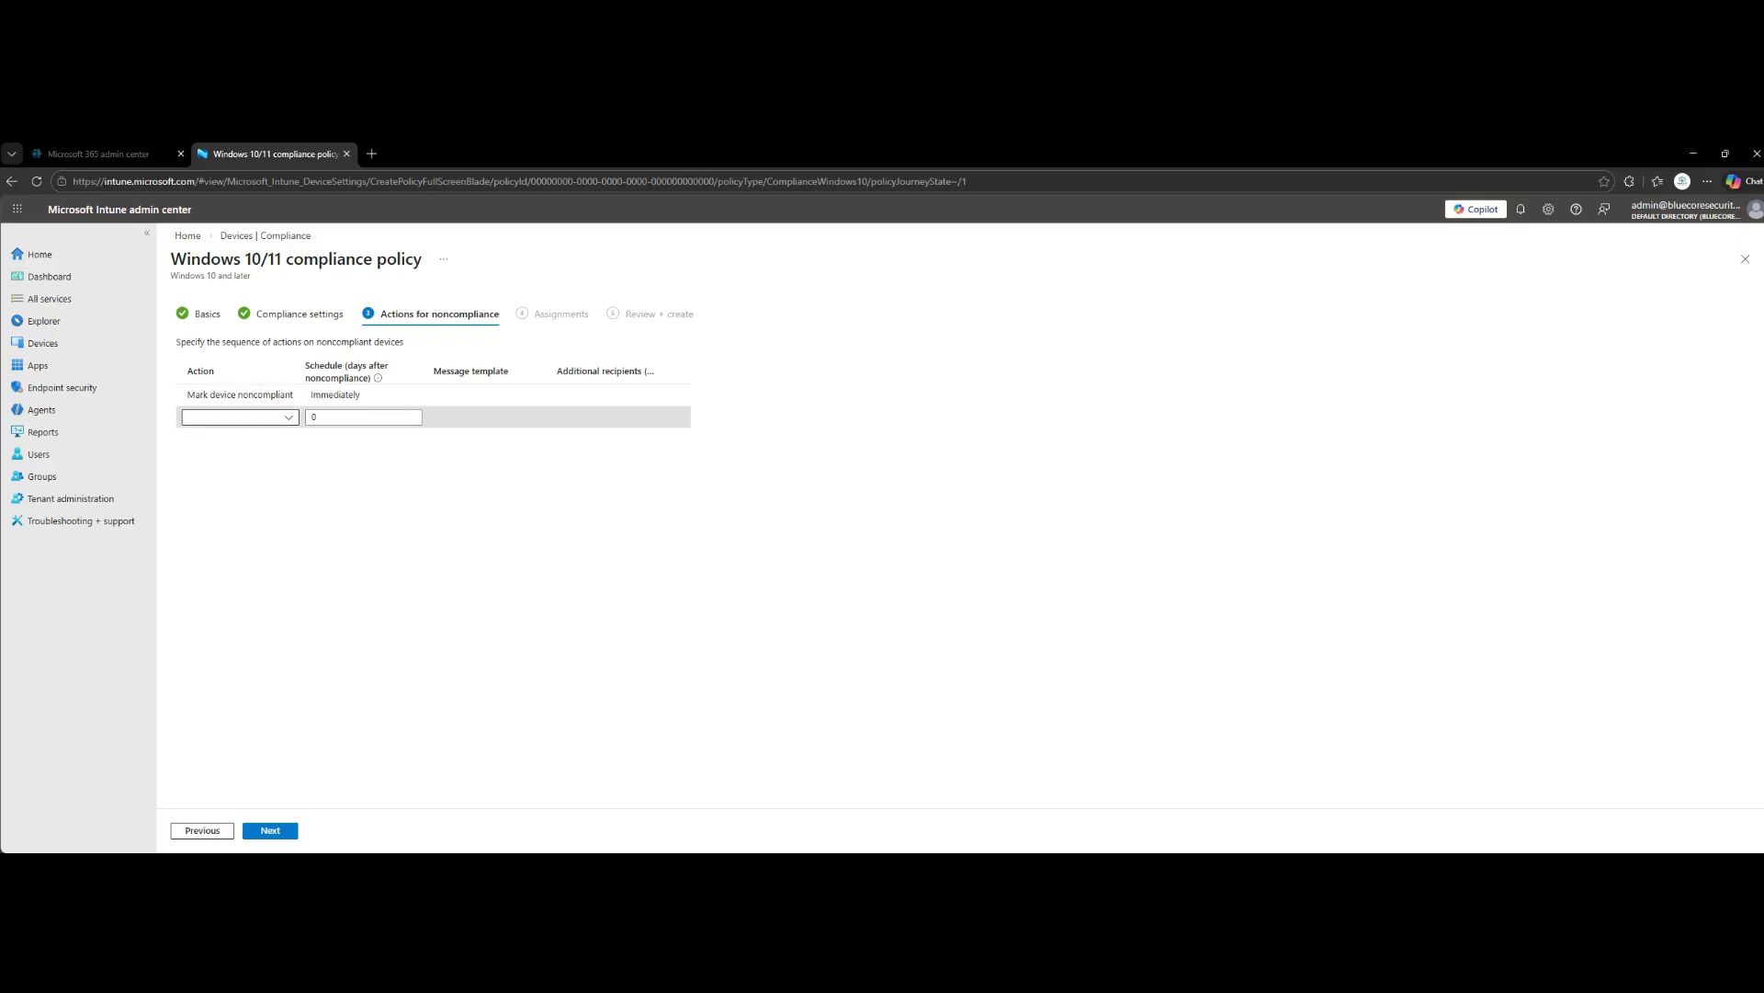
- Assign the compliance policy to all users without adding a further noncompliance action, and create it
left_click(241, 417)
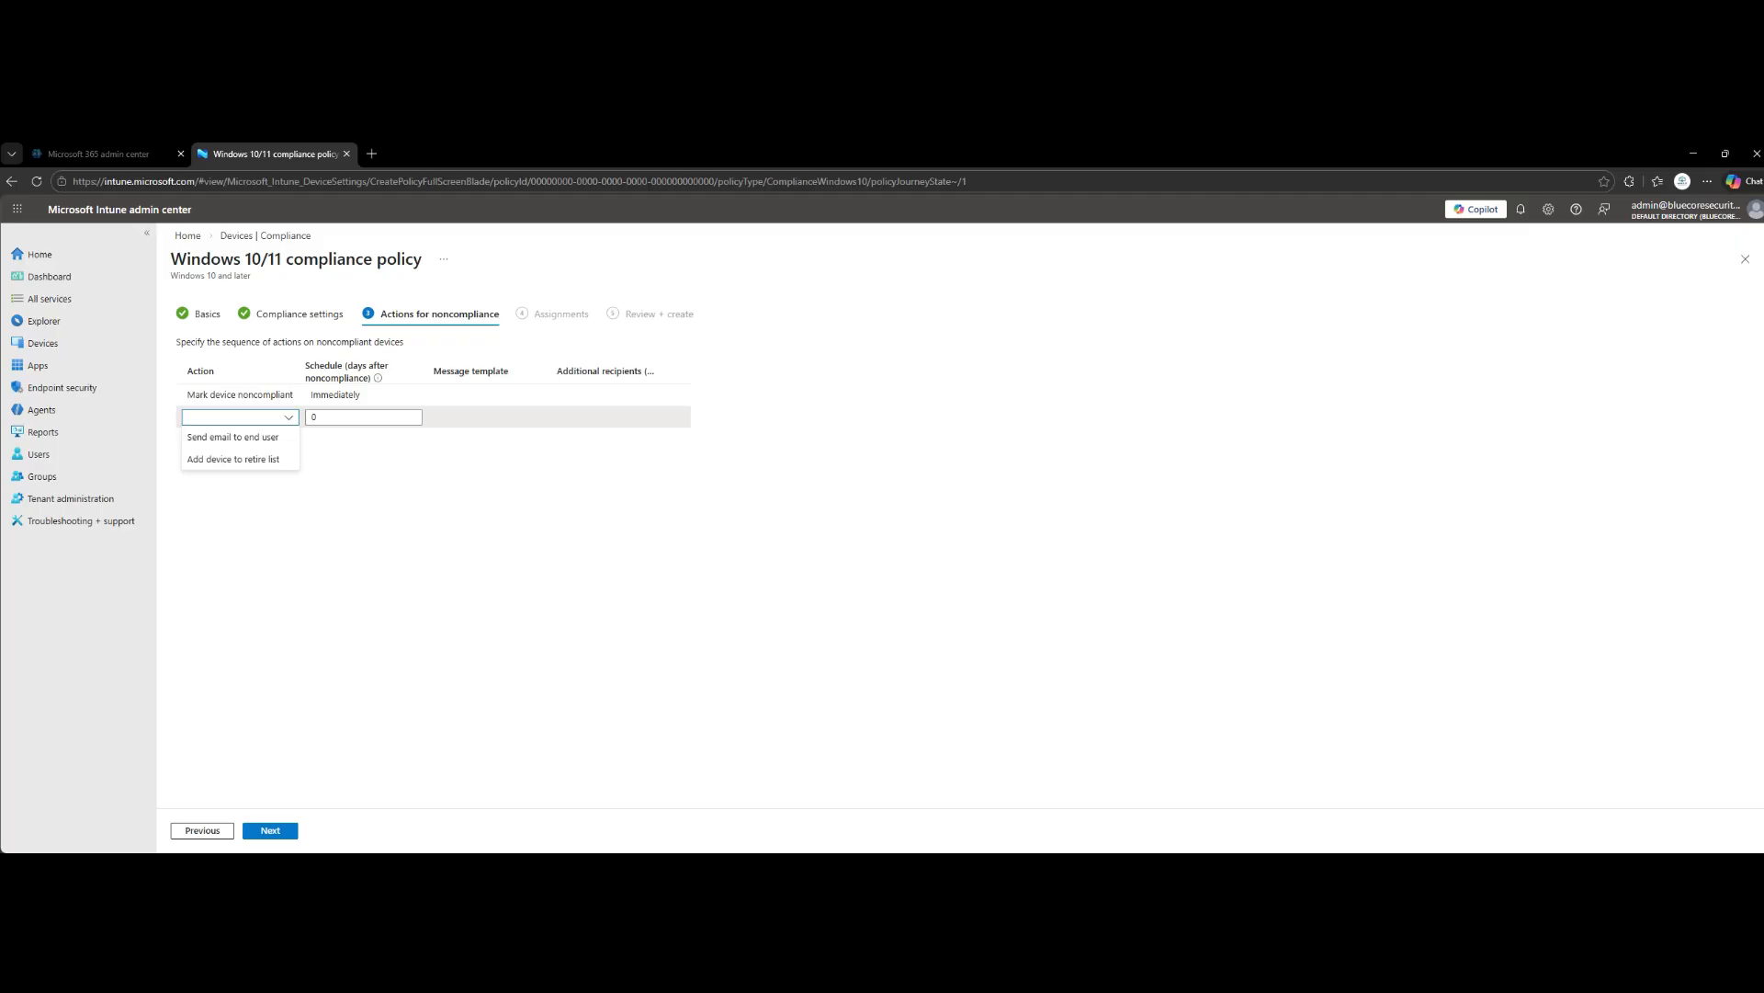
left_click(241, 417)
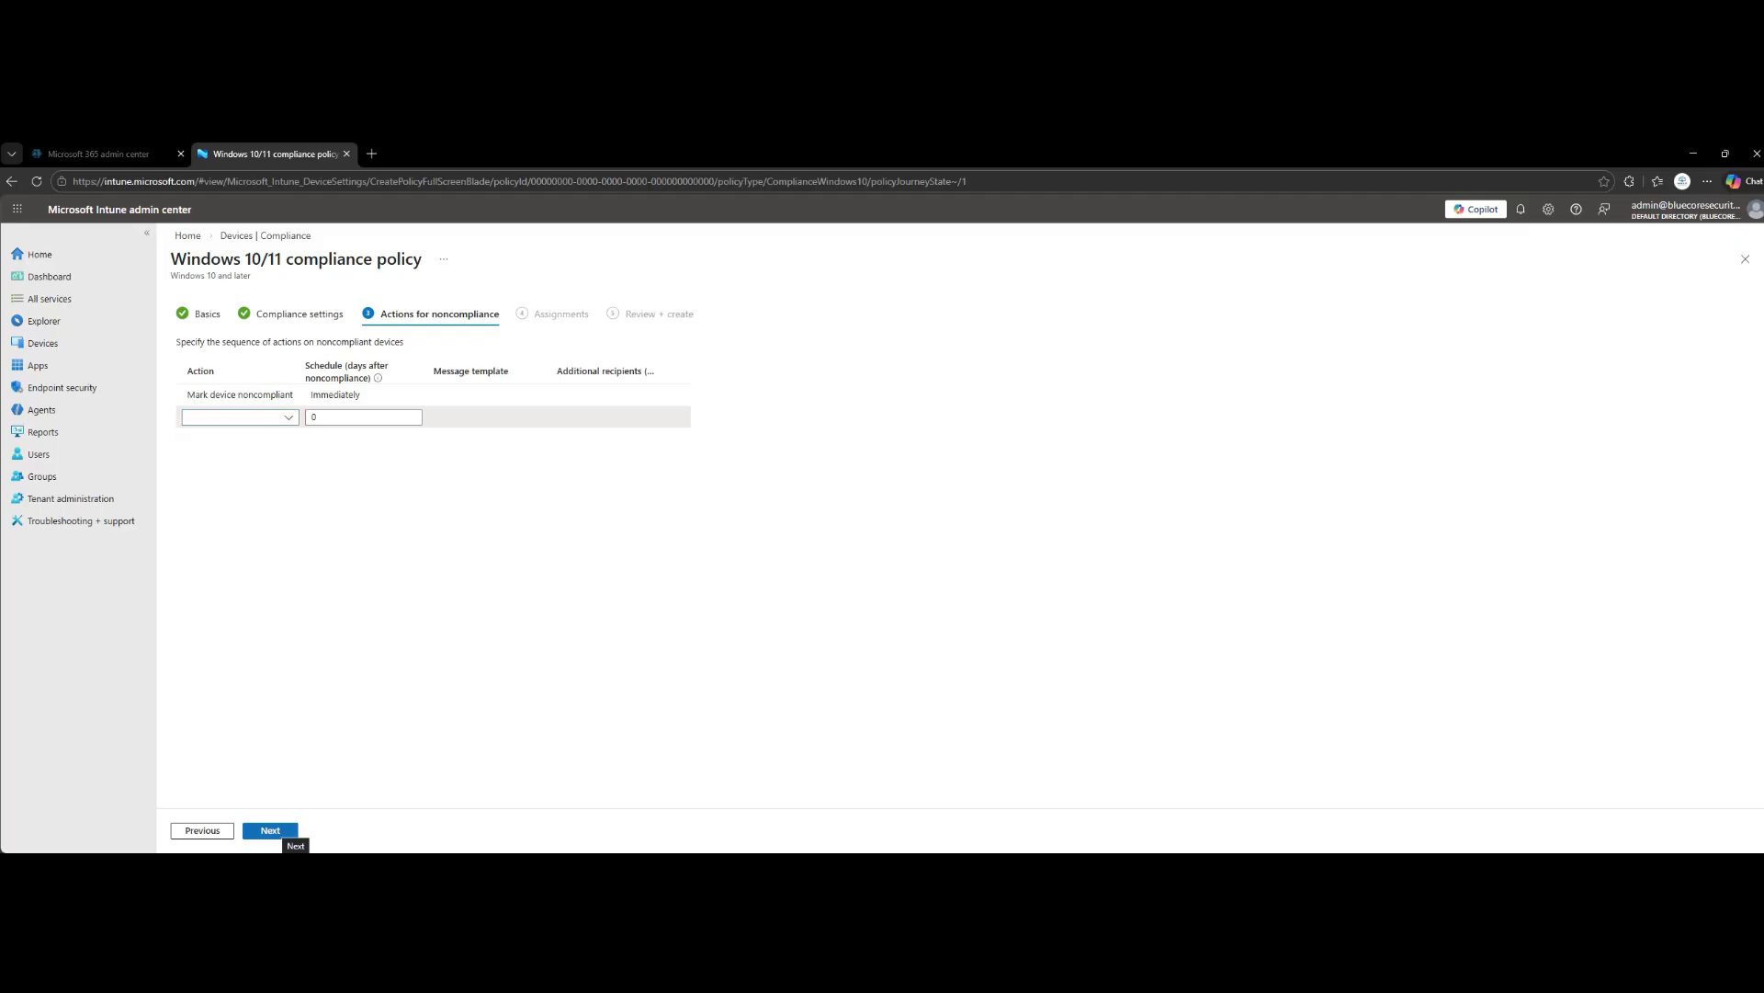
left_click(276, 831)
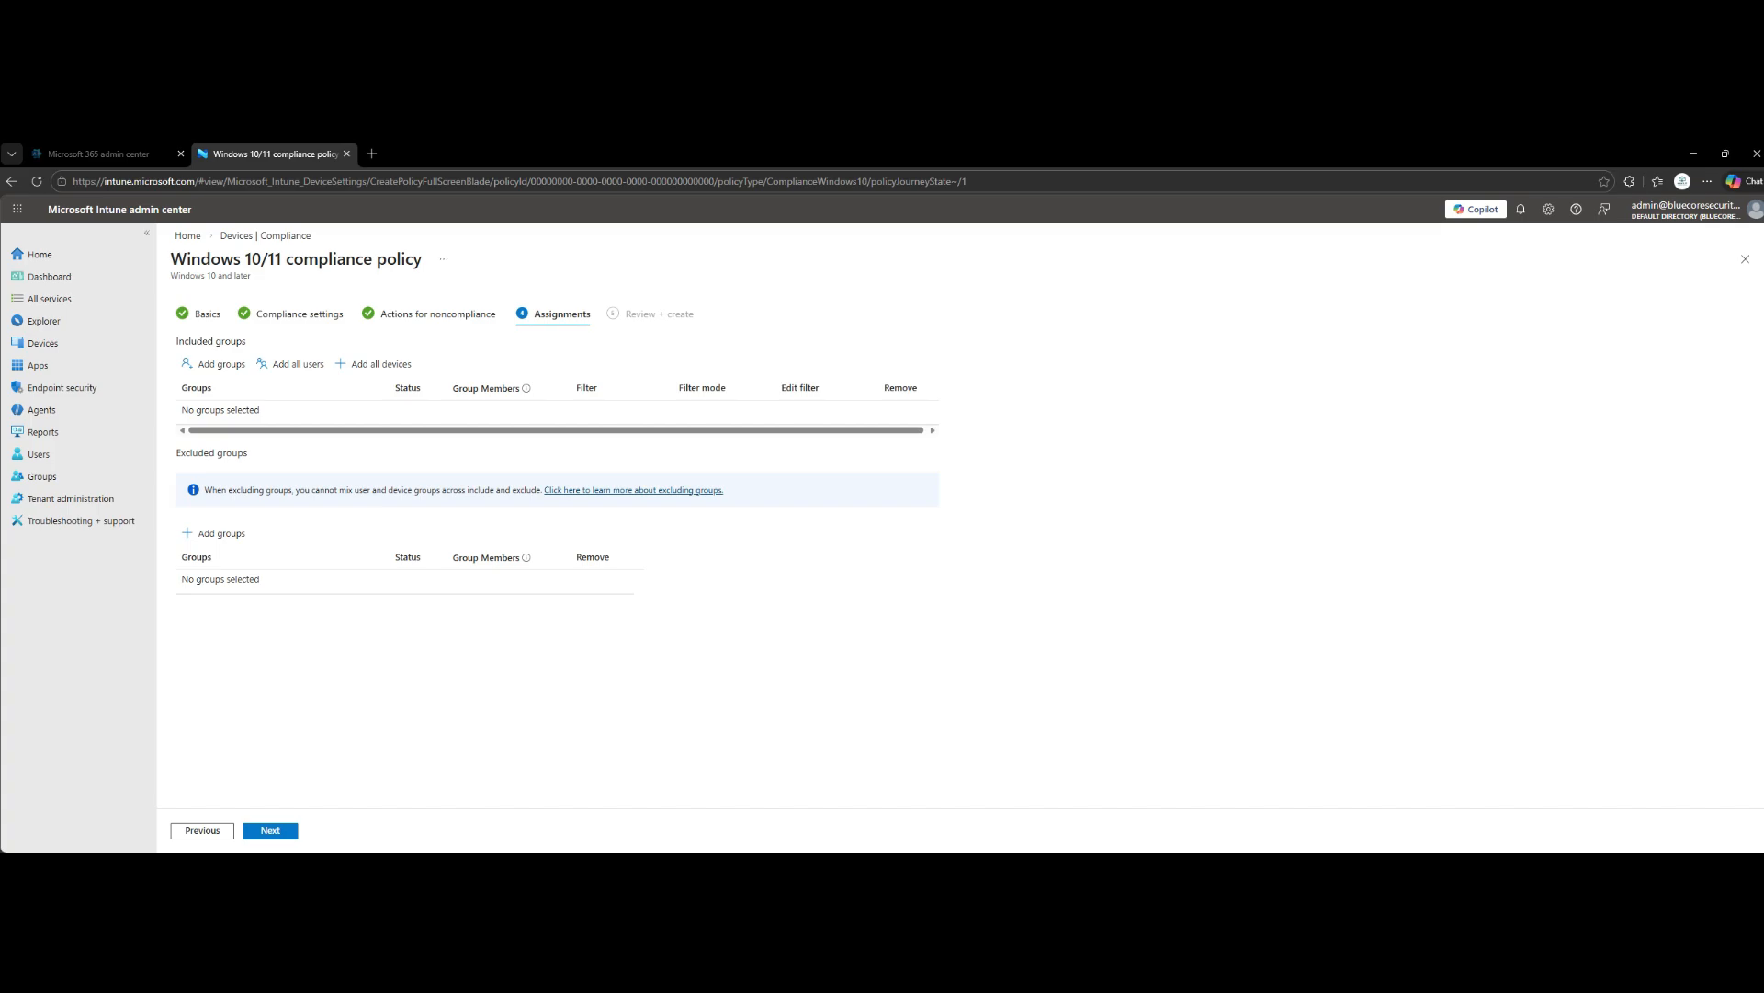
left_click(292, 364)
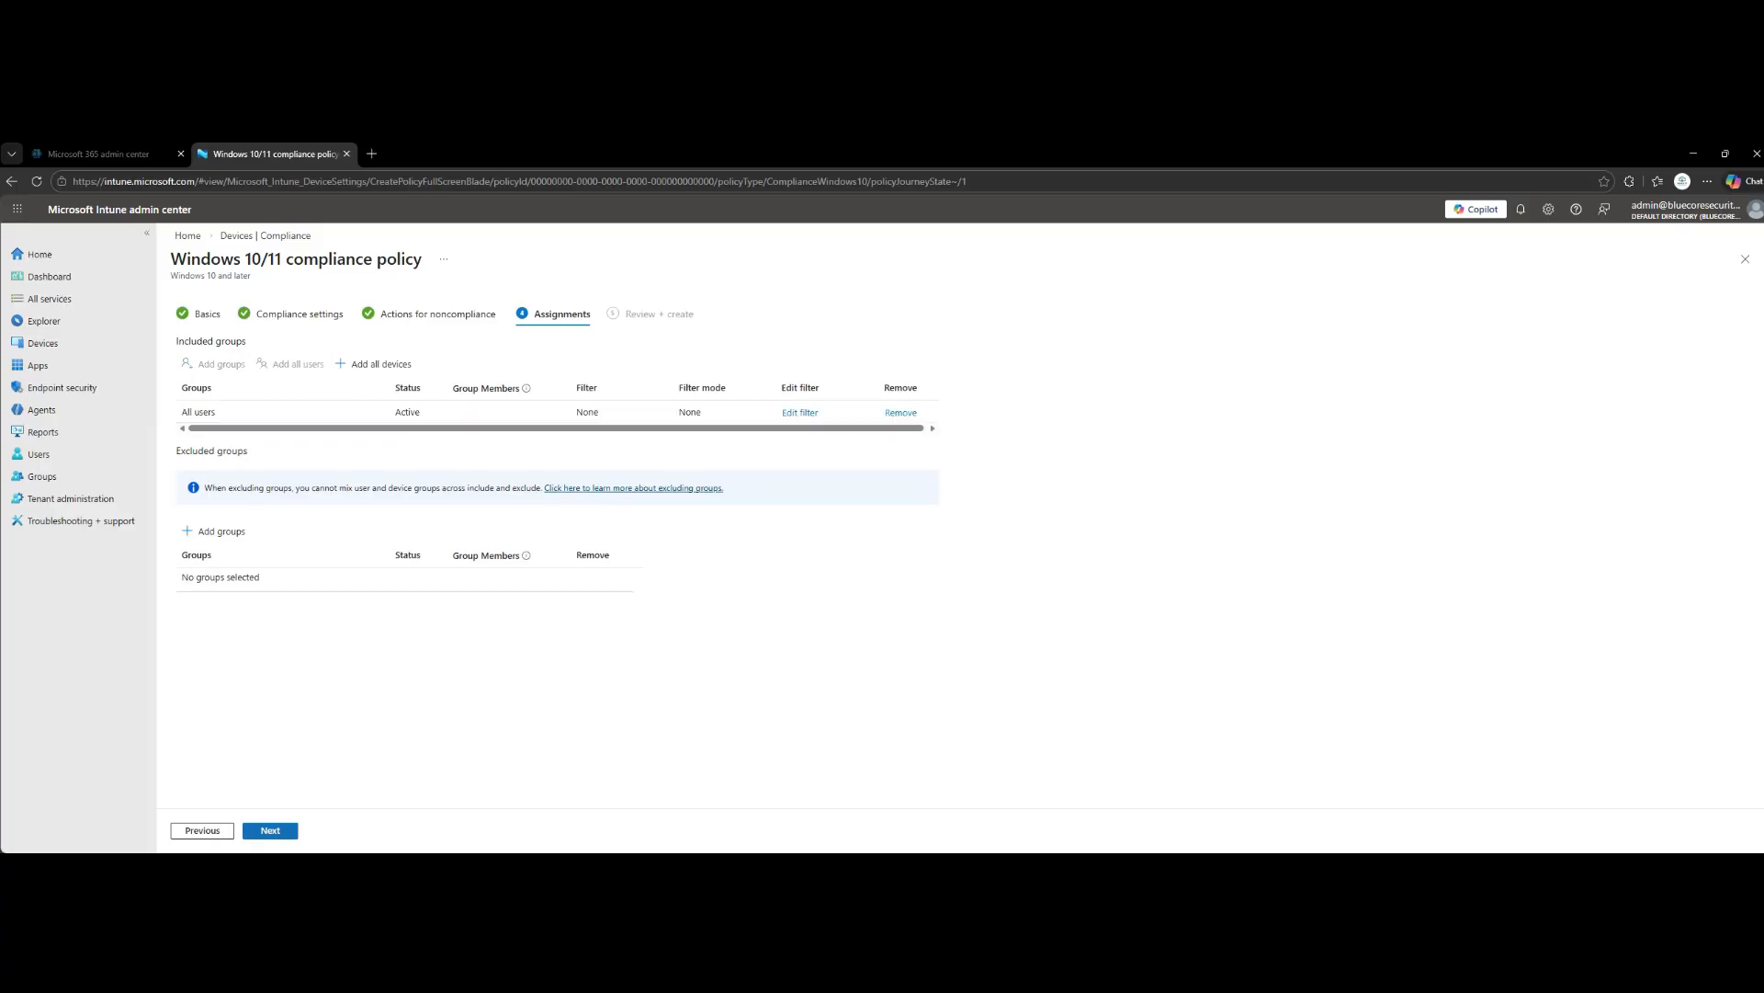
left_click(270, 831)
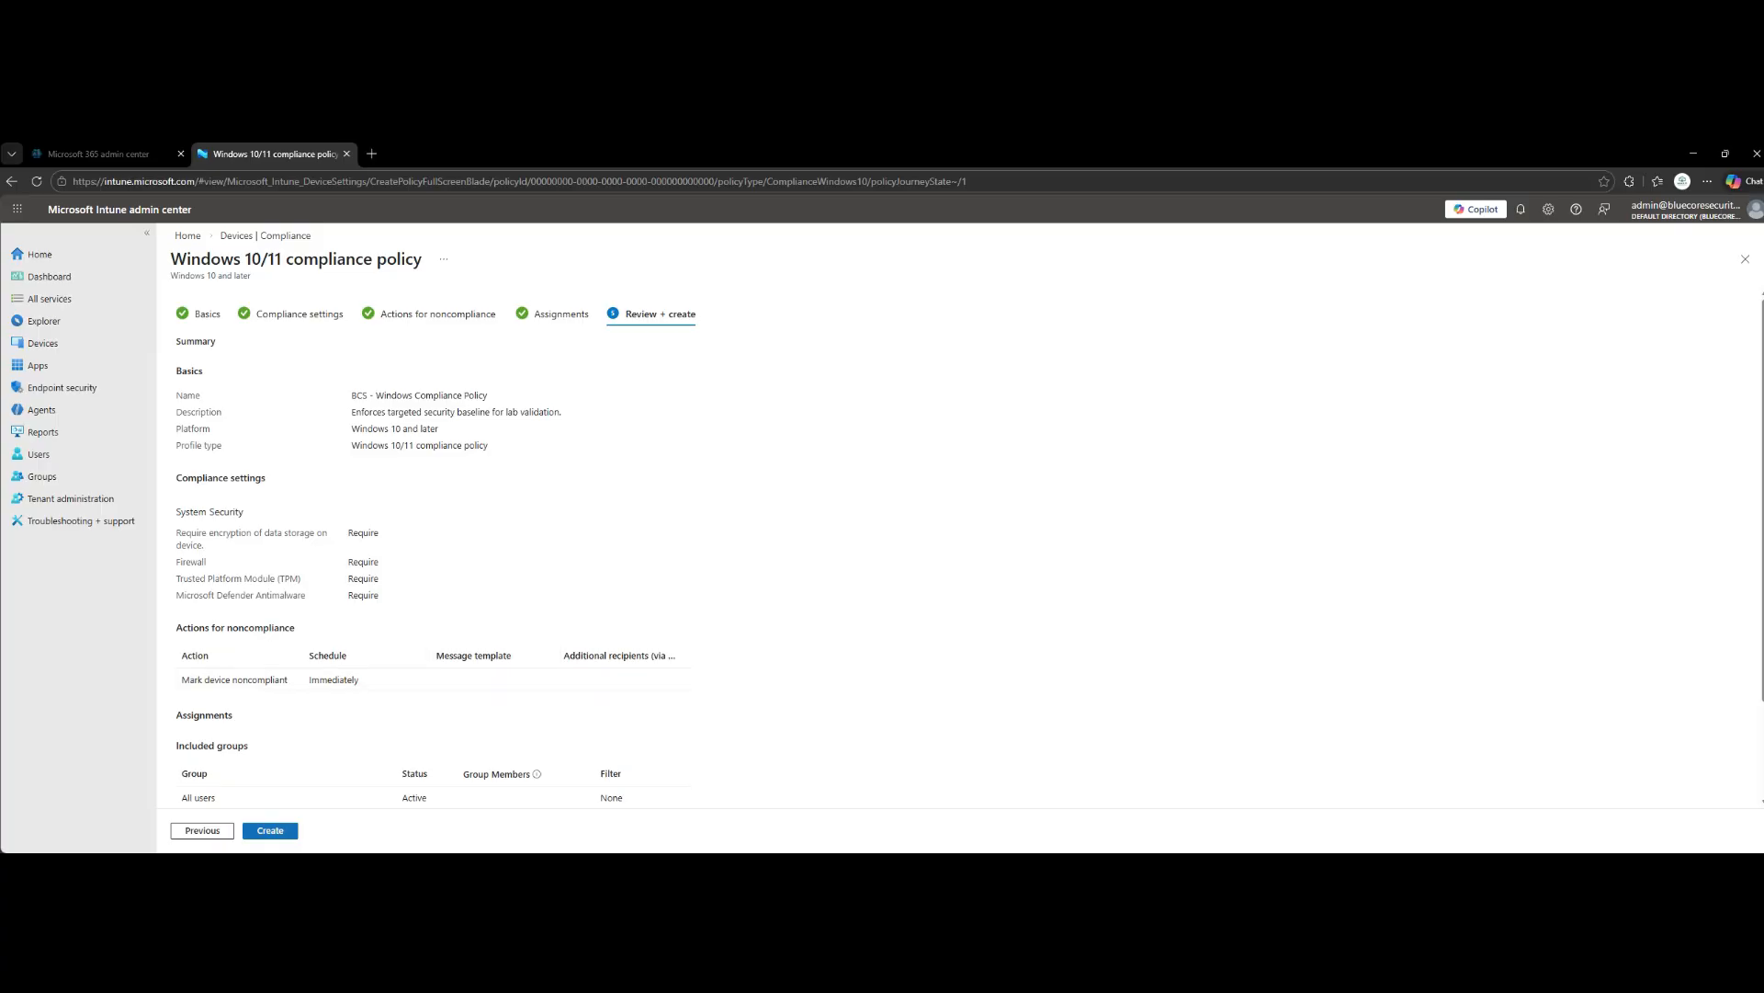
left_click(270, 830)
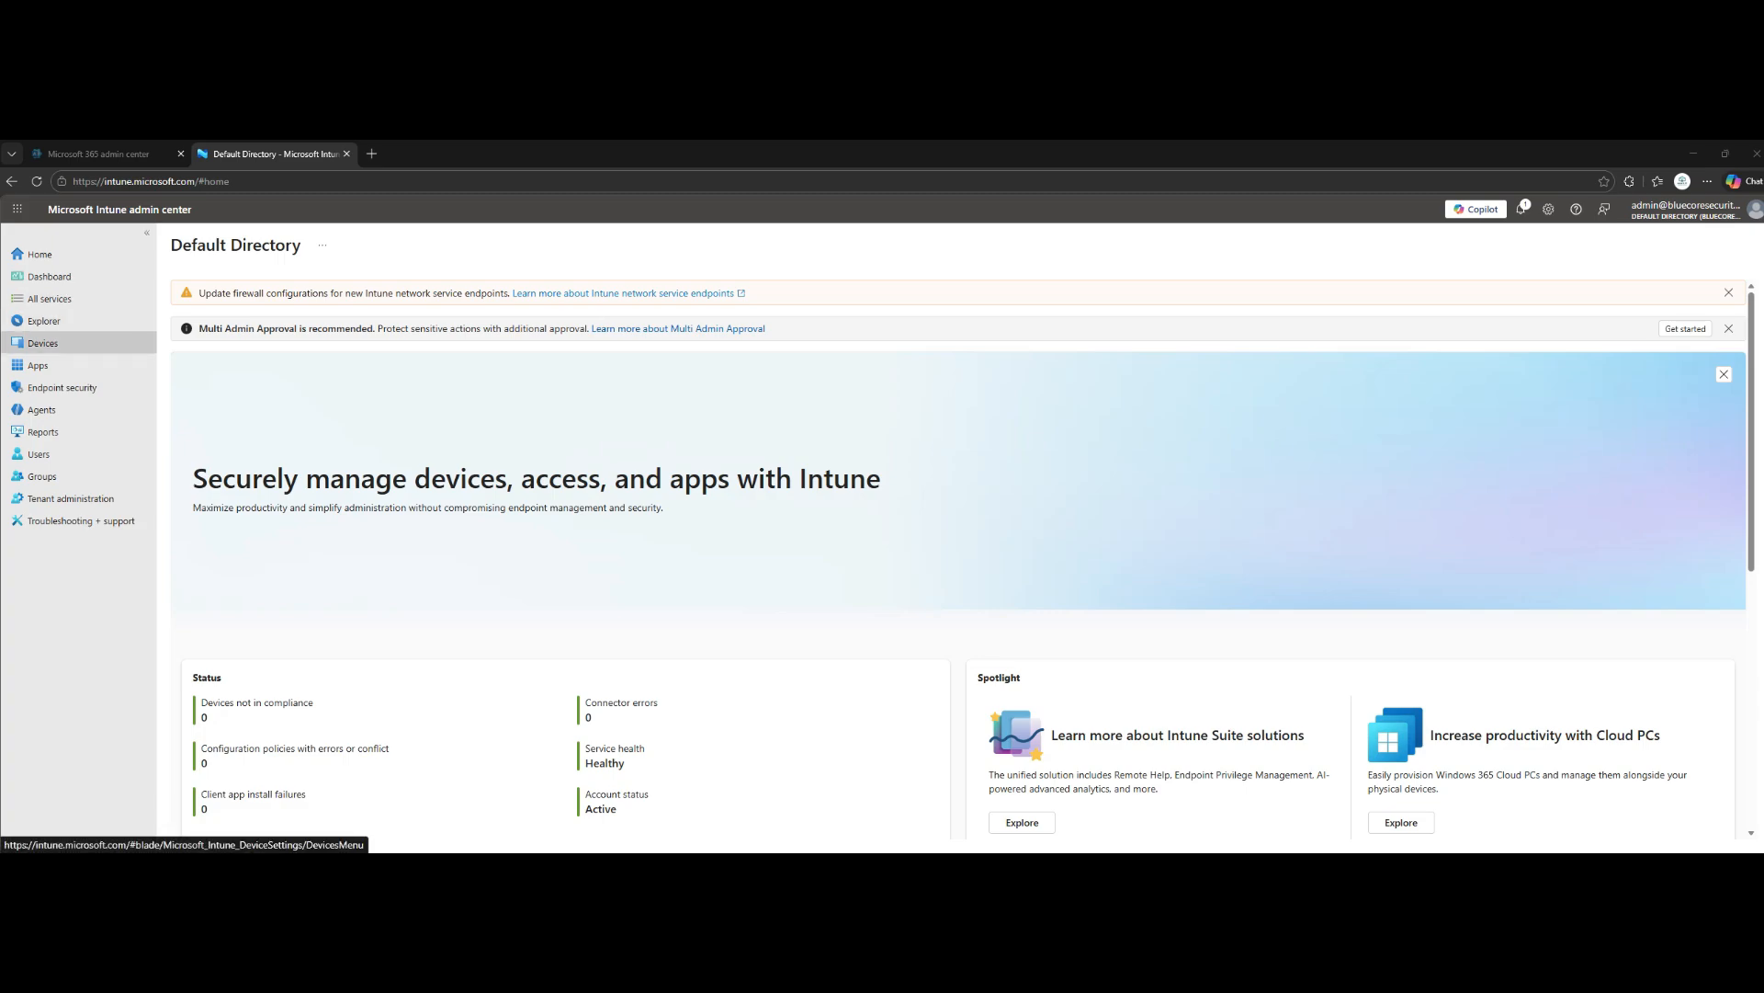
- Check the compliance status of the enrolled Windows devices and open the Windows compliance policies
left_click(42, 343)
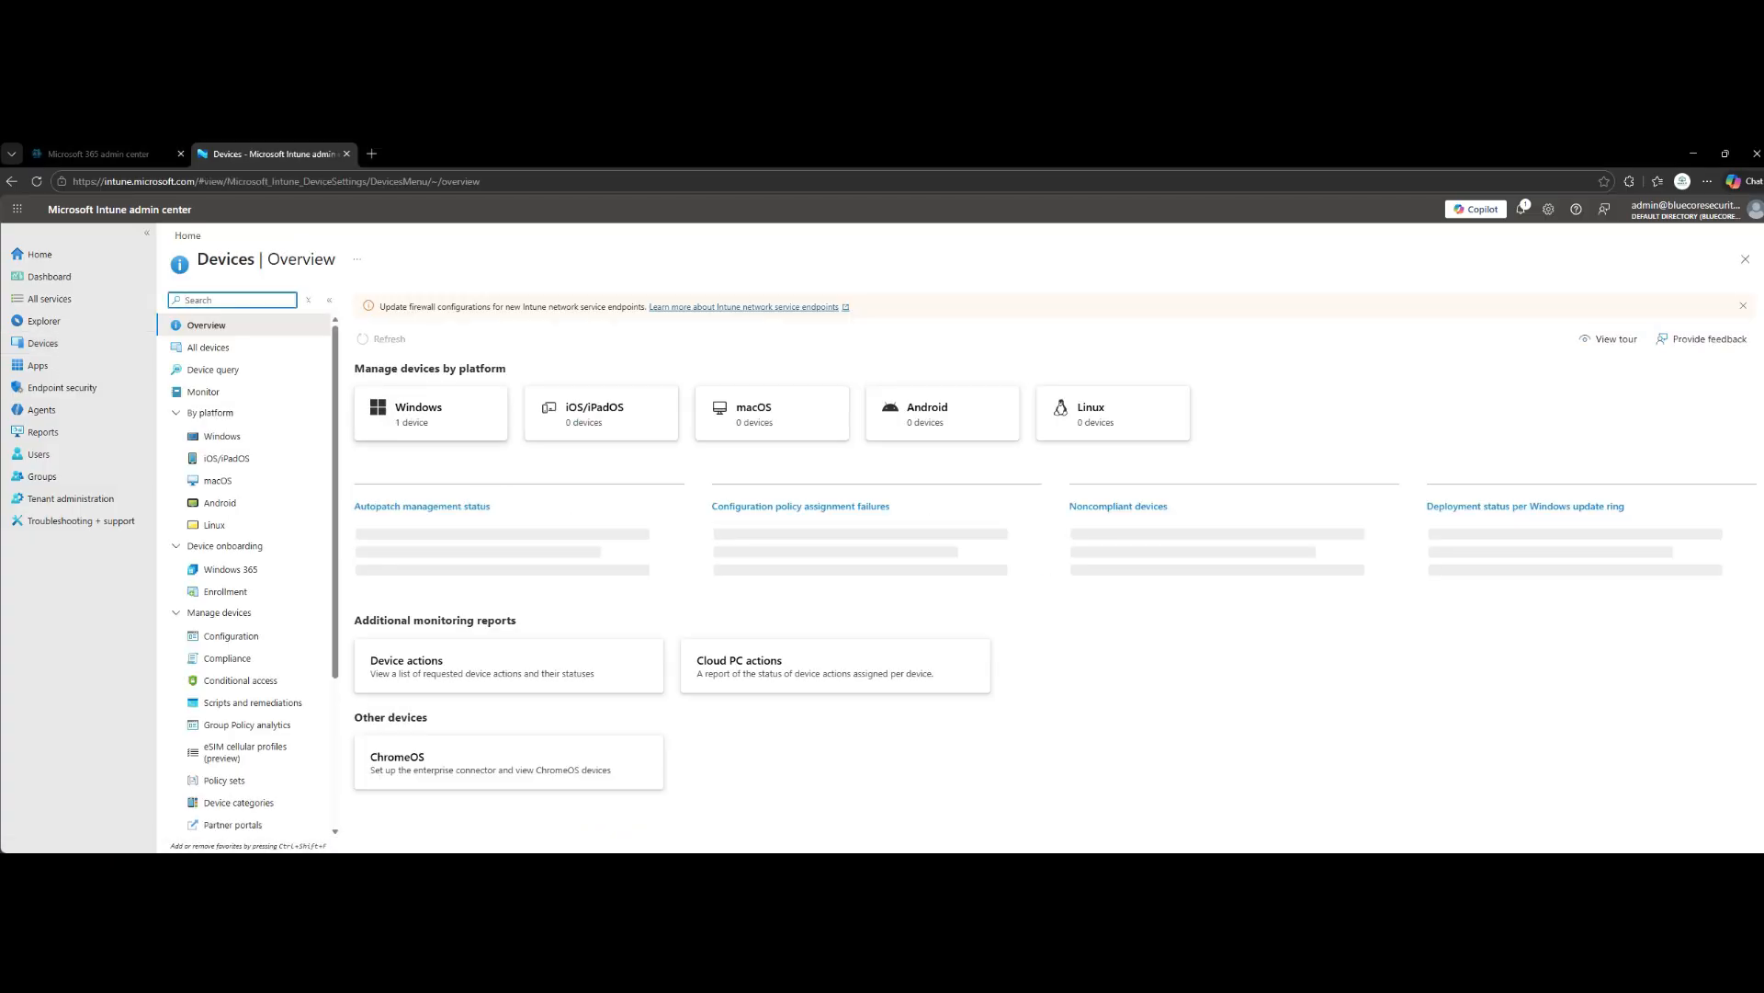
left_click(430, 414)
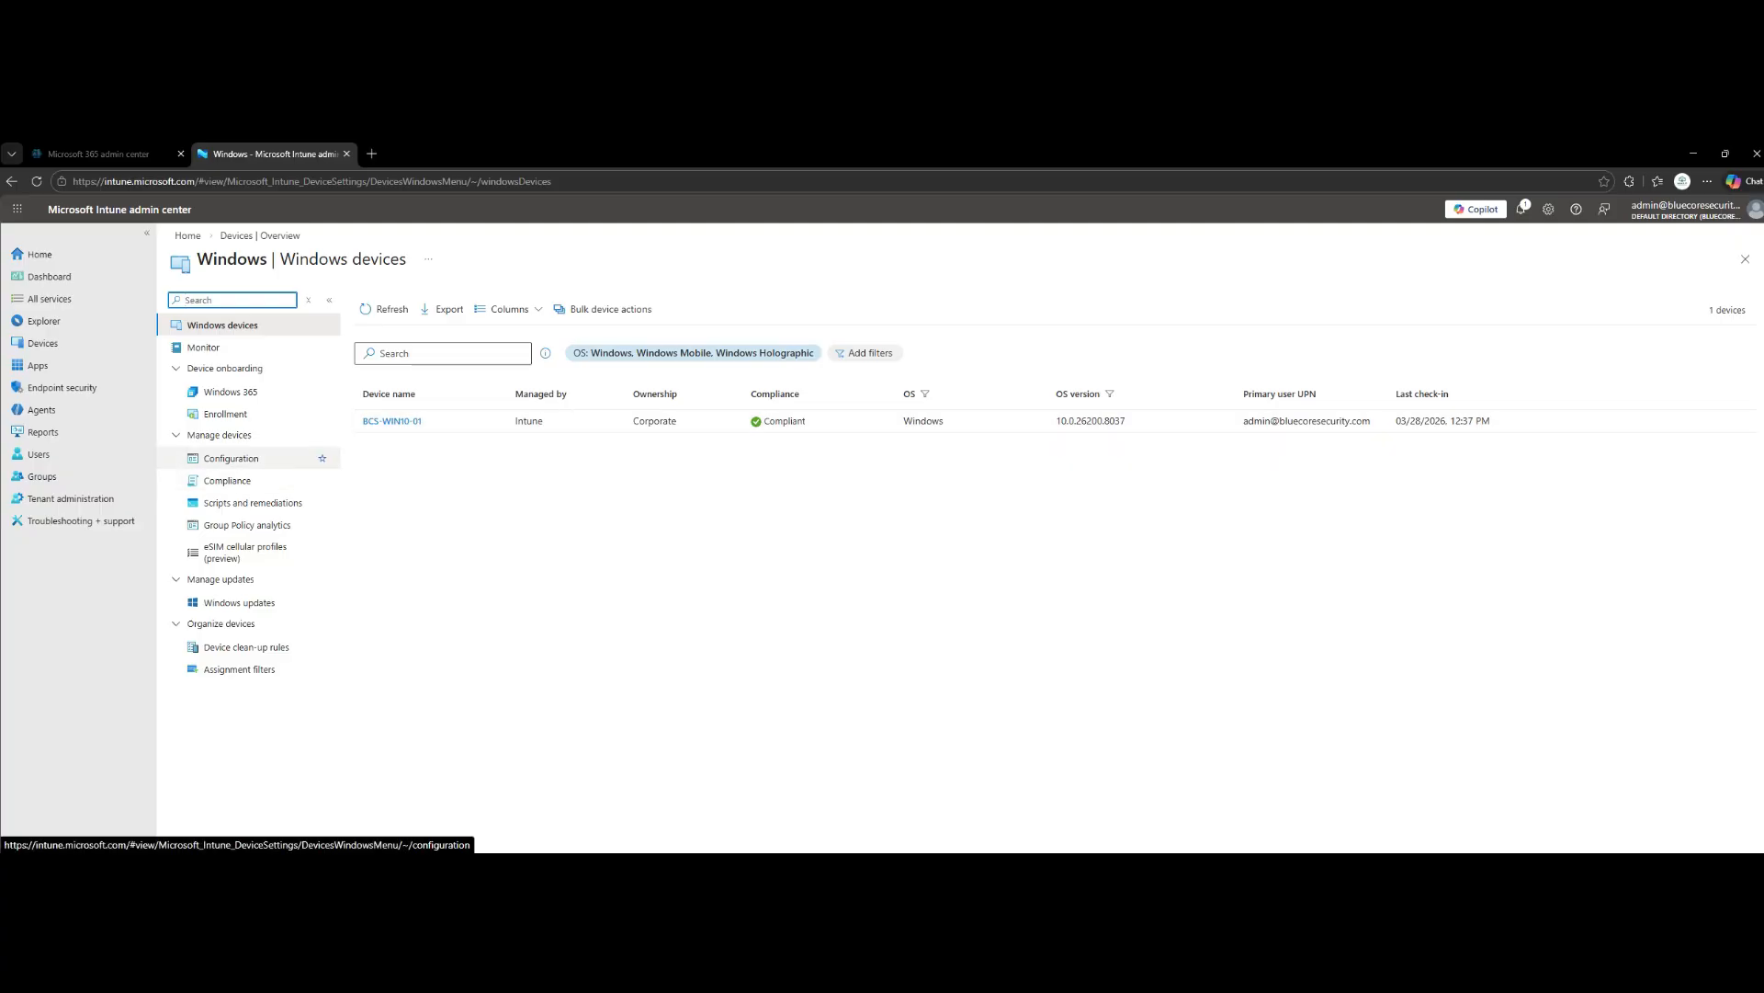
left_click(227, 479)
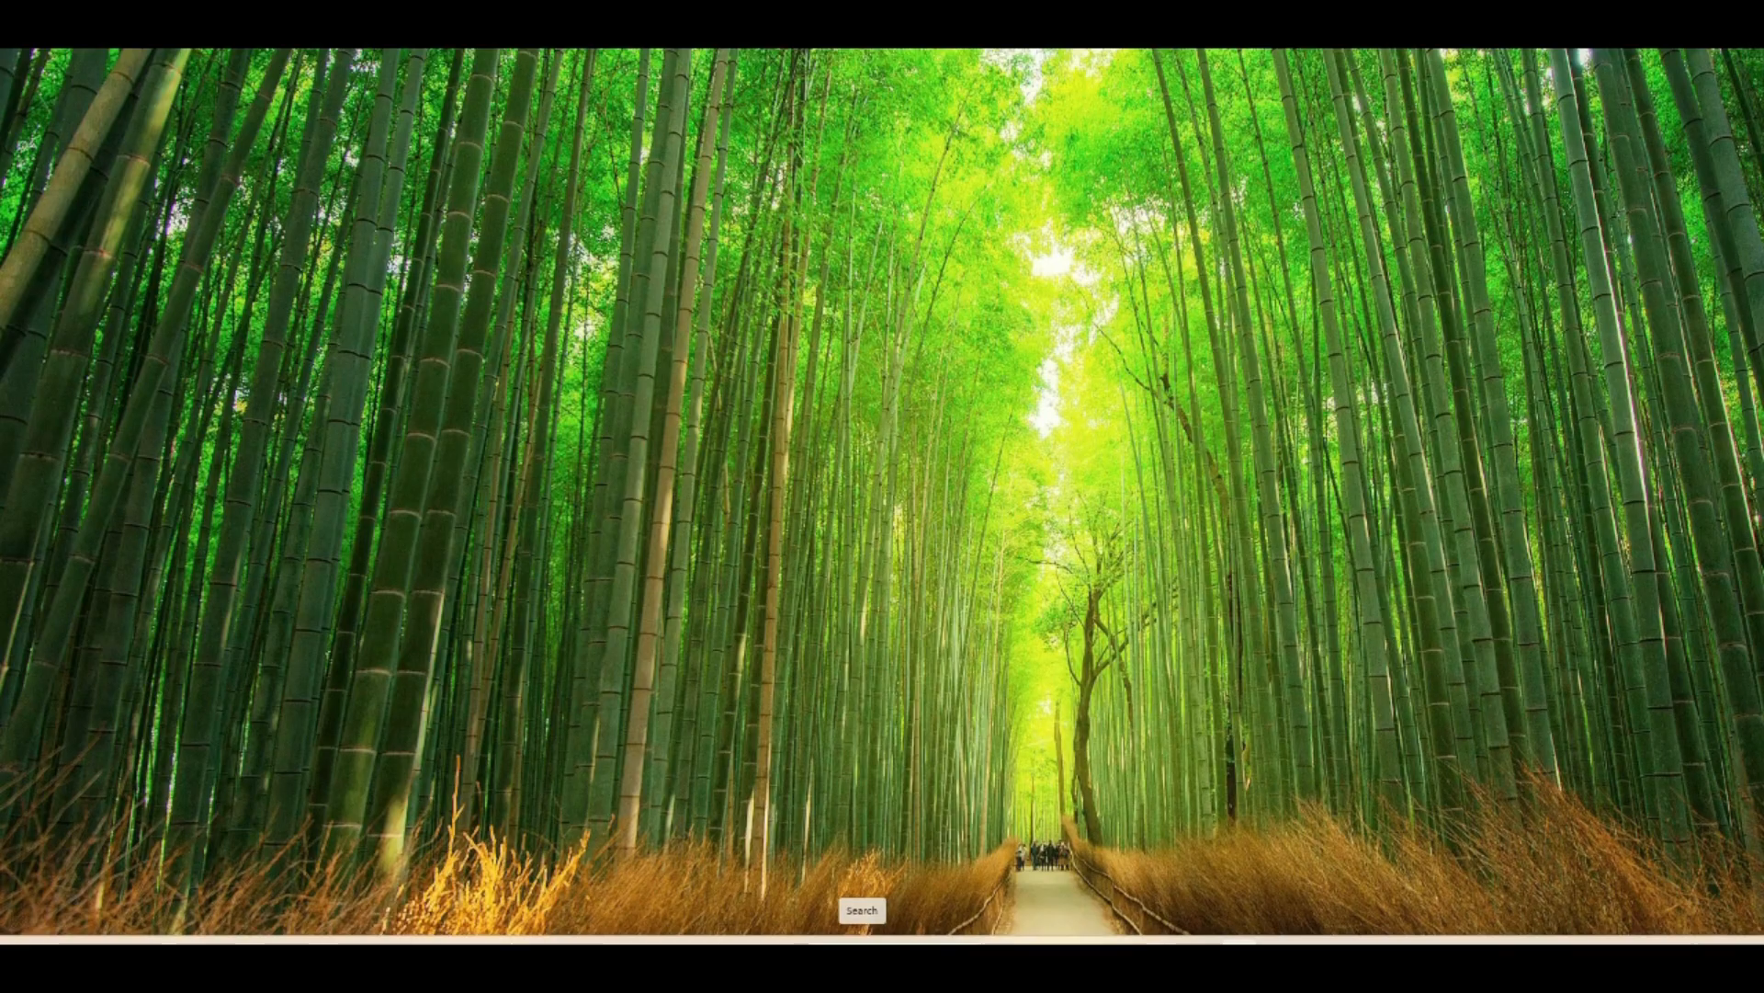
- Switch to the Windows client desktop and open Windows Security to view its protection overview
left_click(862, 940)
type("w")
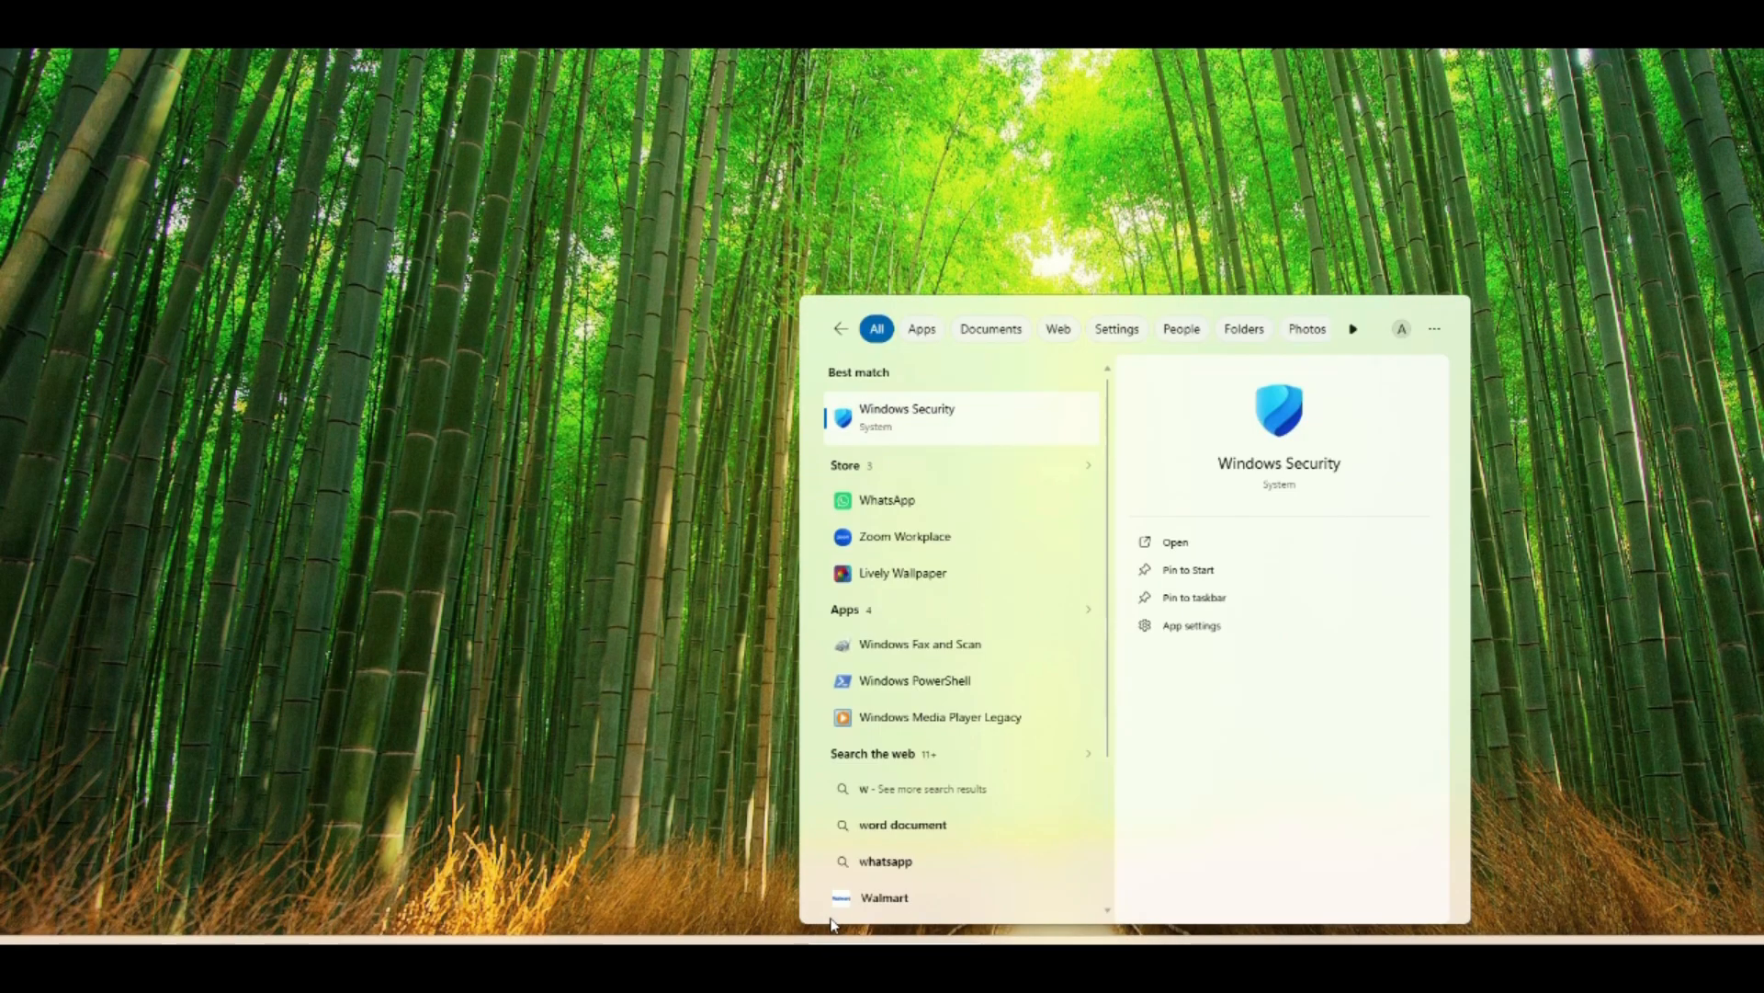
type("in")
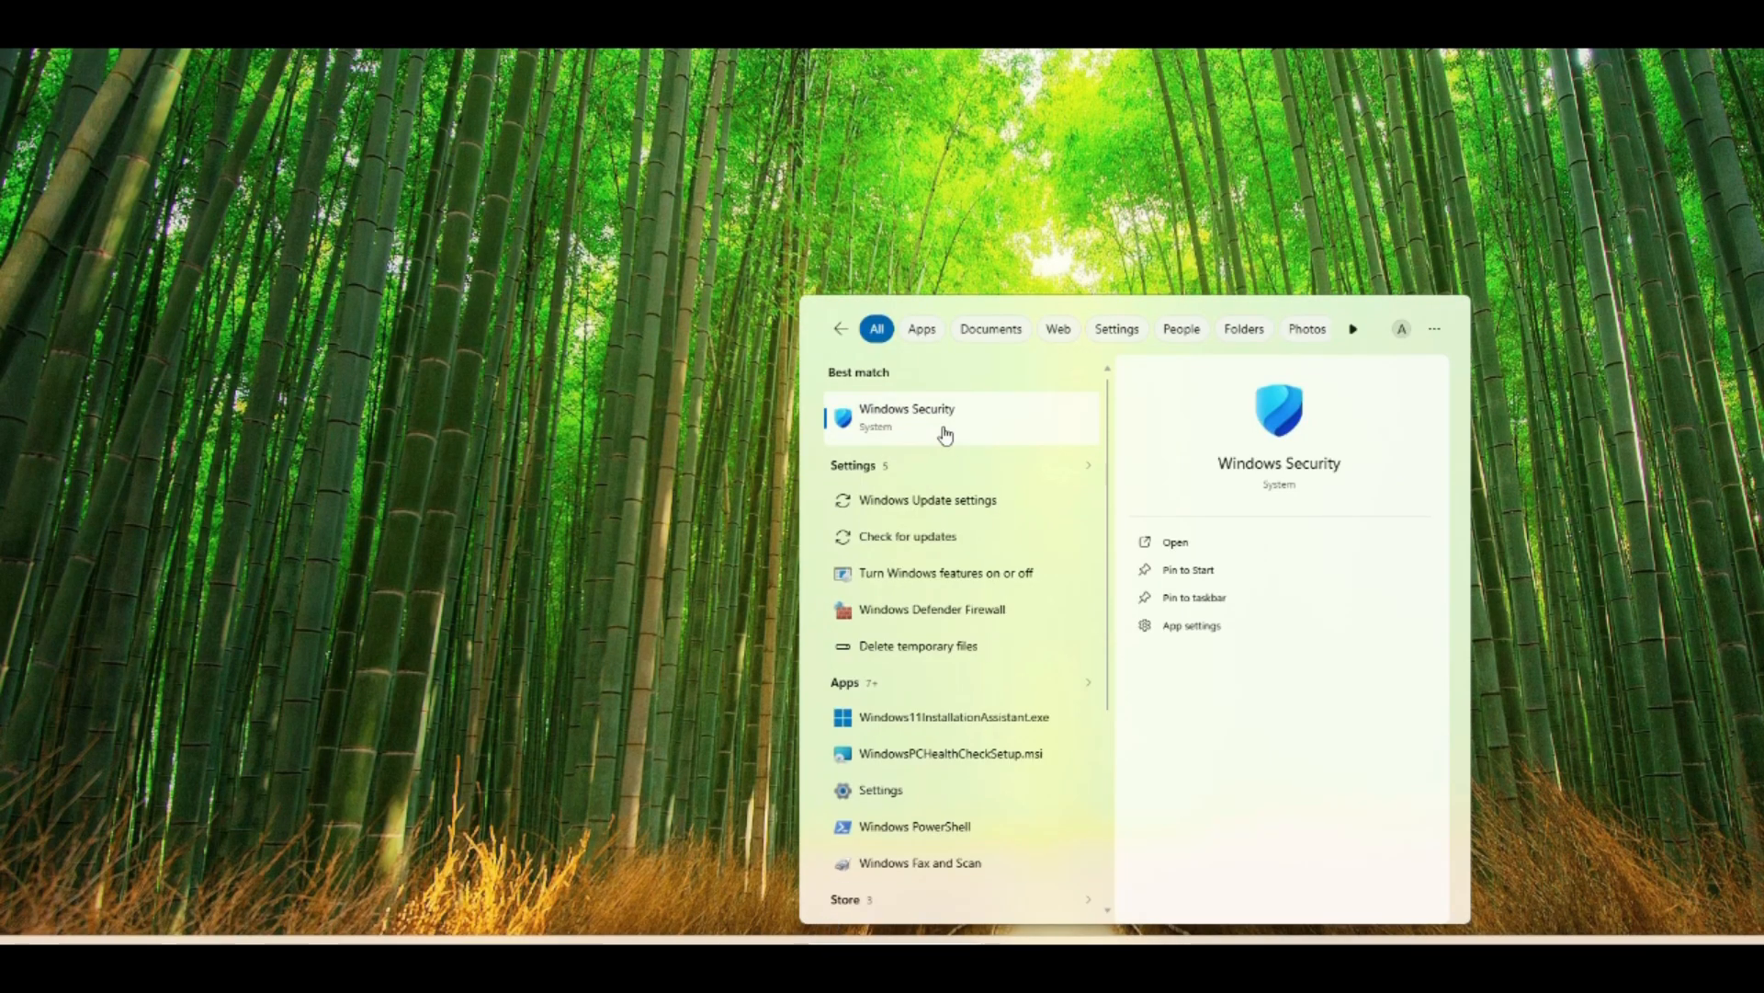
left_click(943, 436)
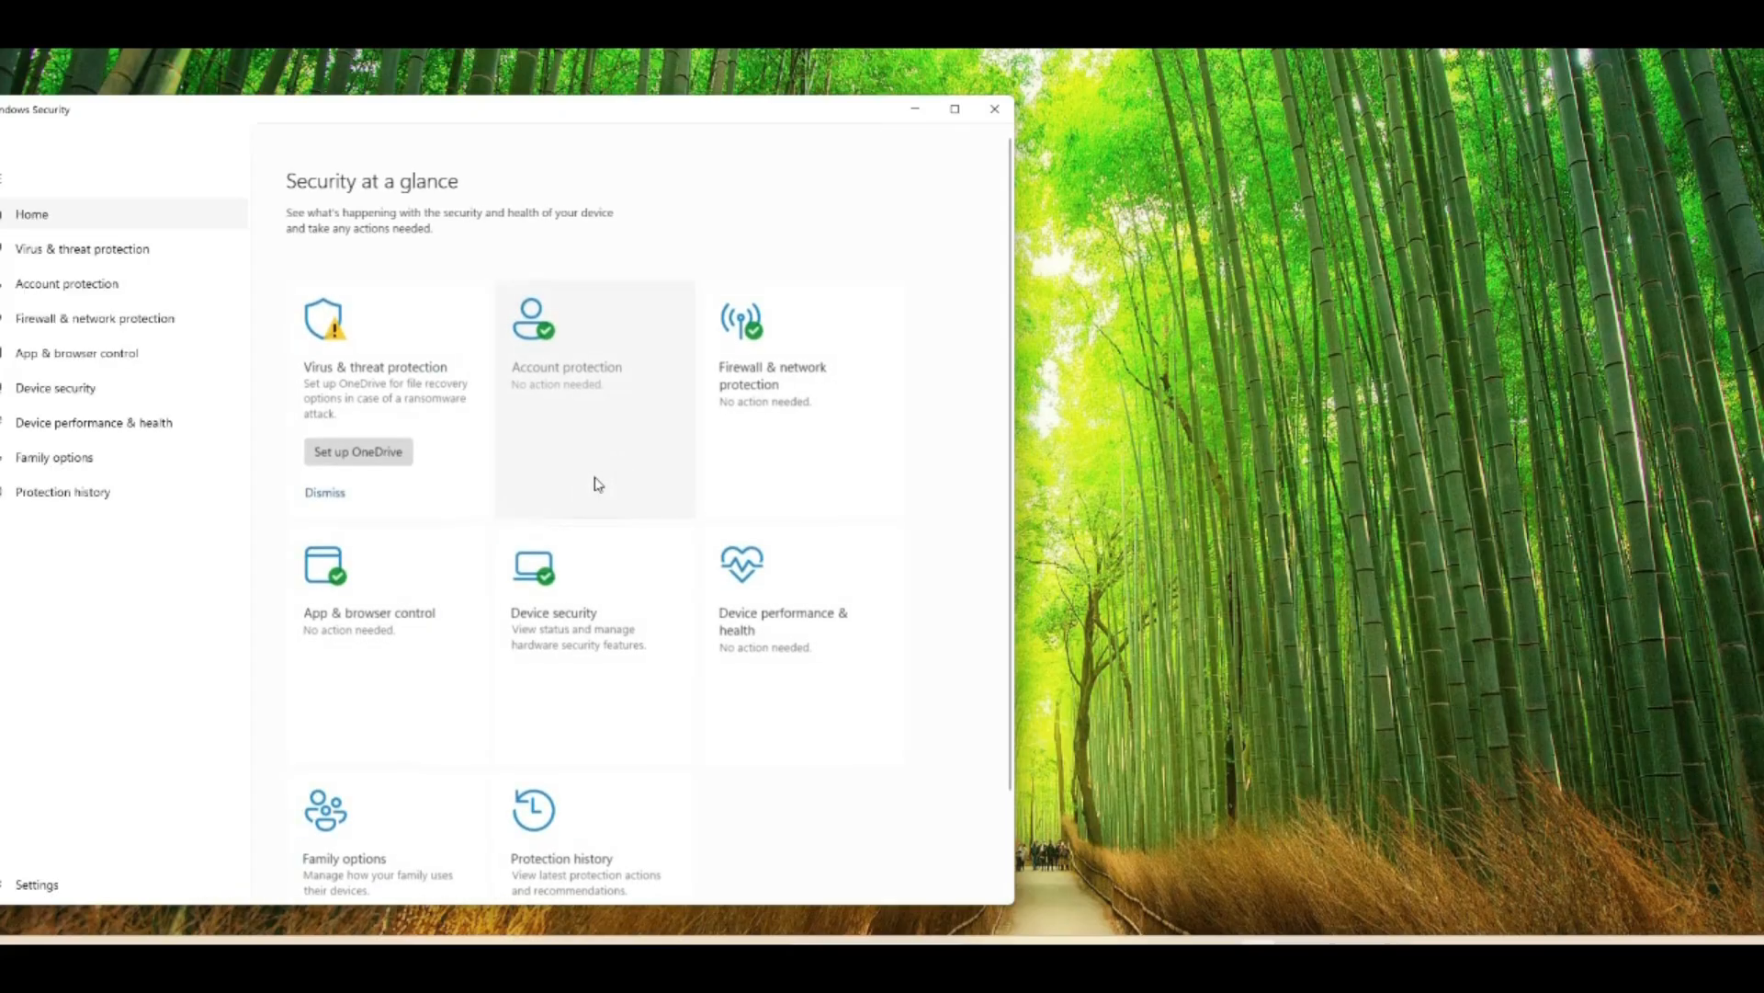
scroll(593, 691, "down", 2)
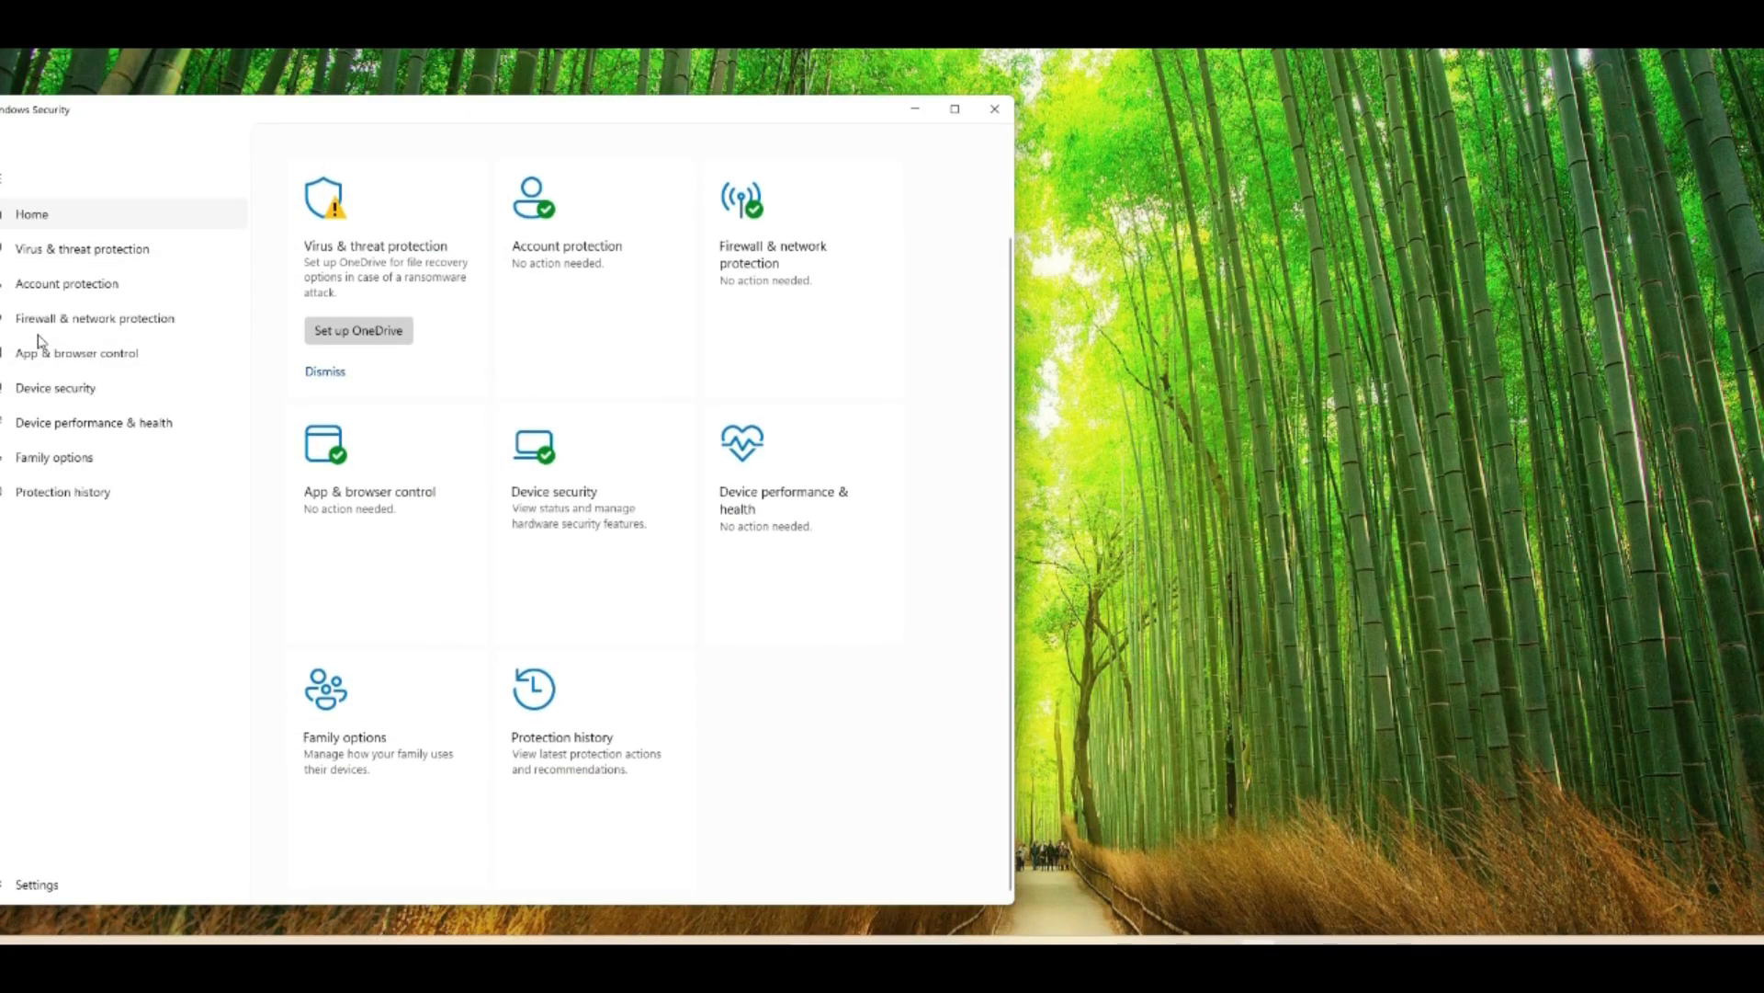
- Turn off Microsoft Defender Firewall for the private network
left_click(57, 322)
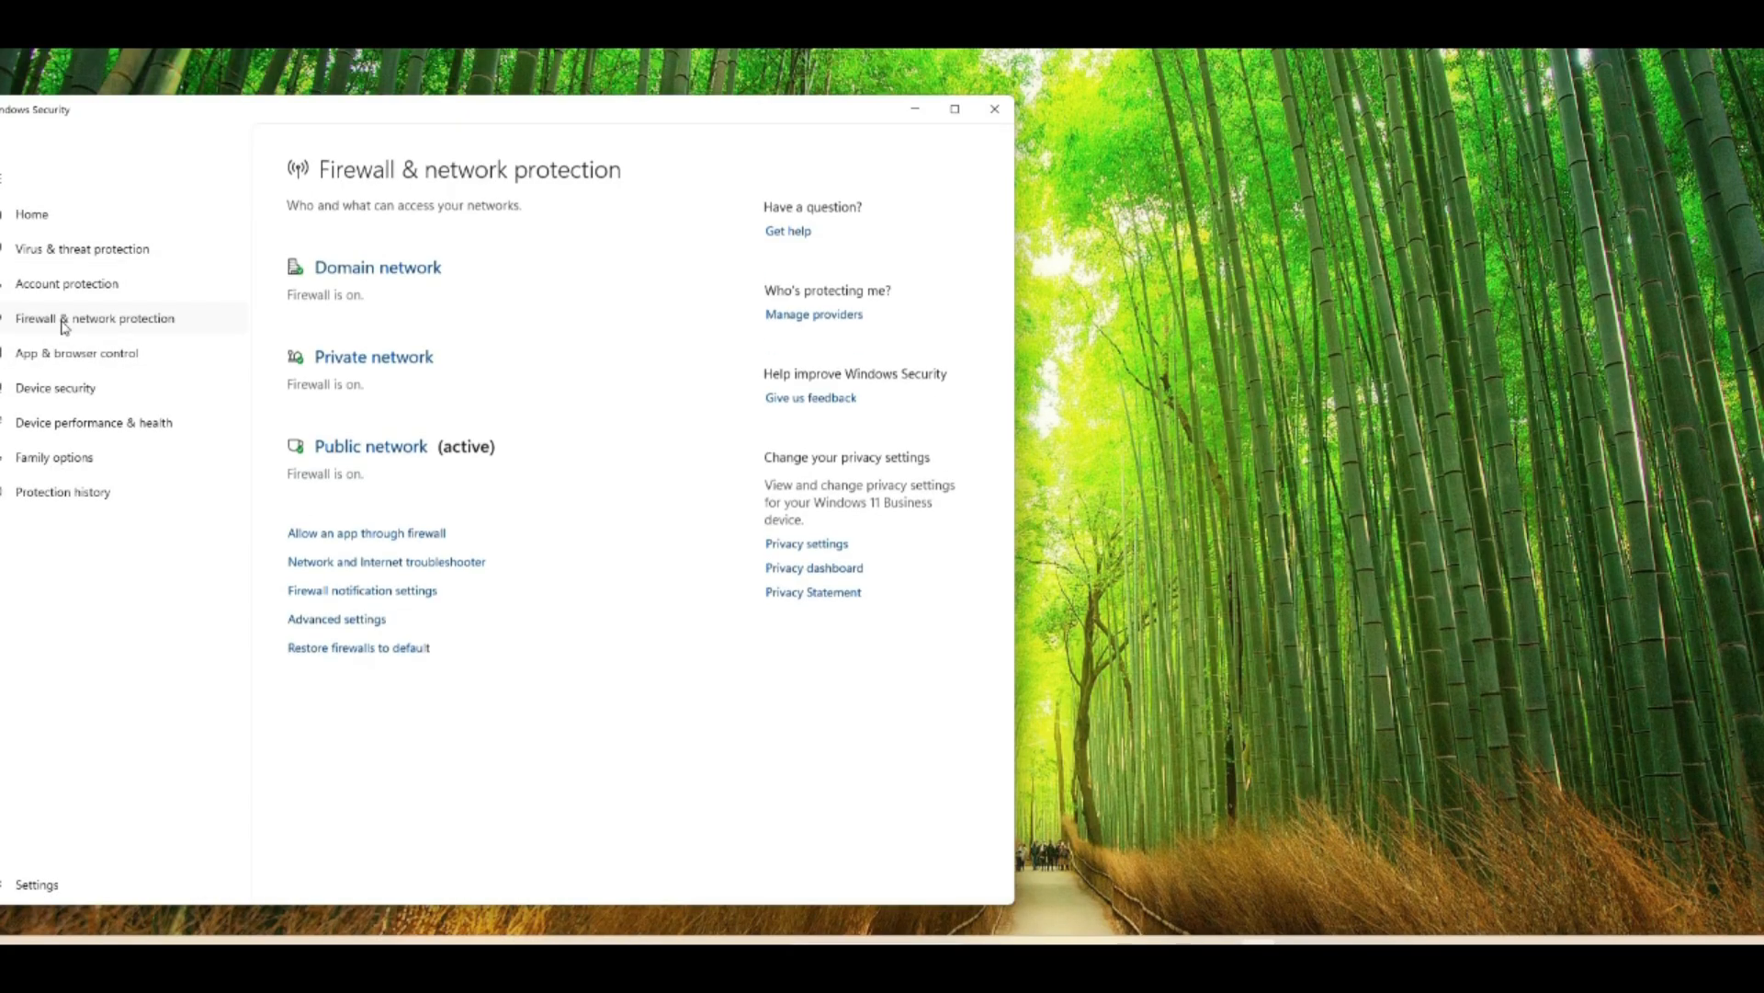
left_click(365, 364)
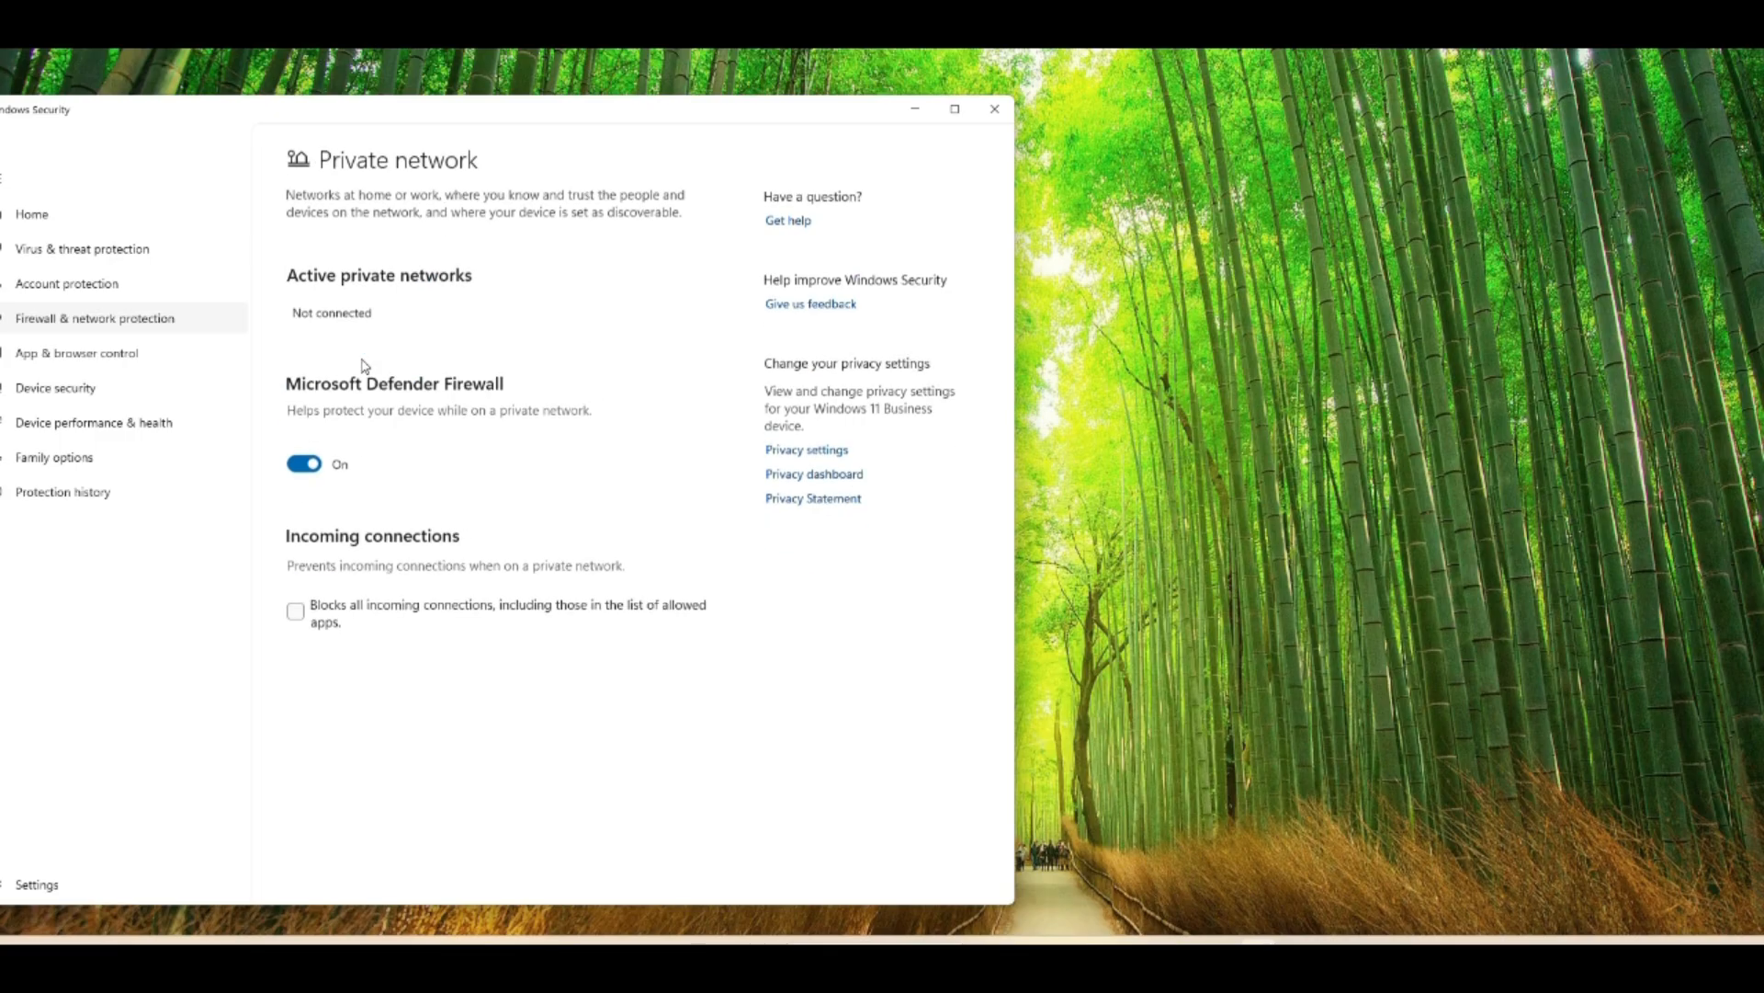
left_click(306, 464)
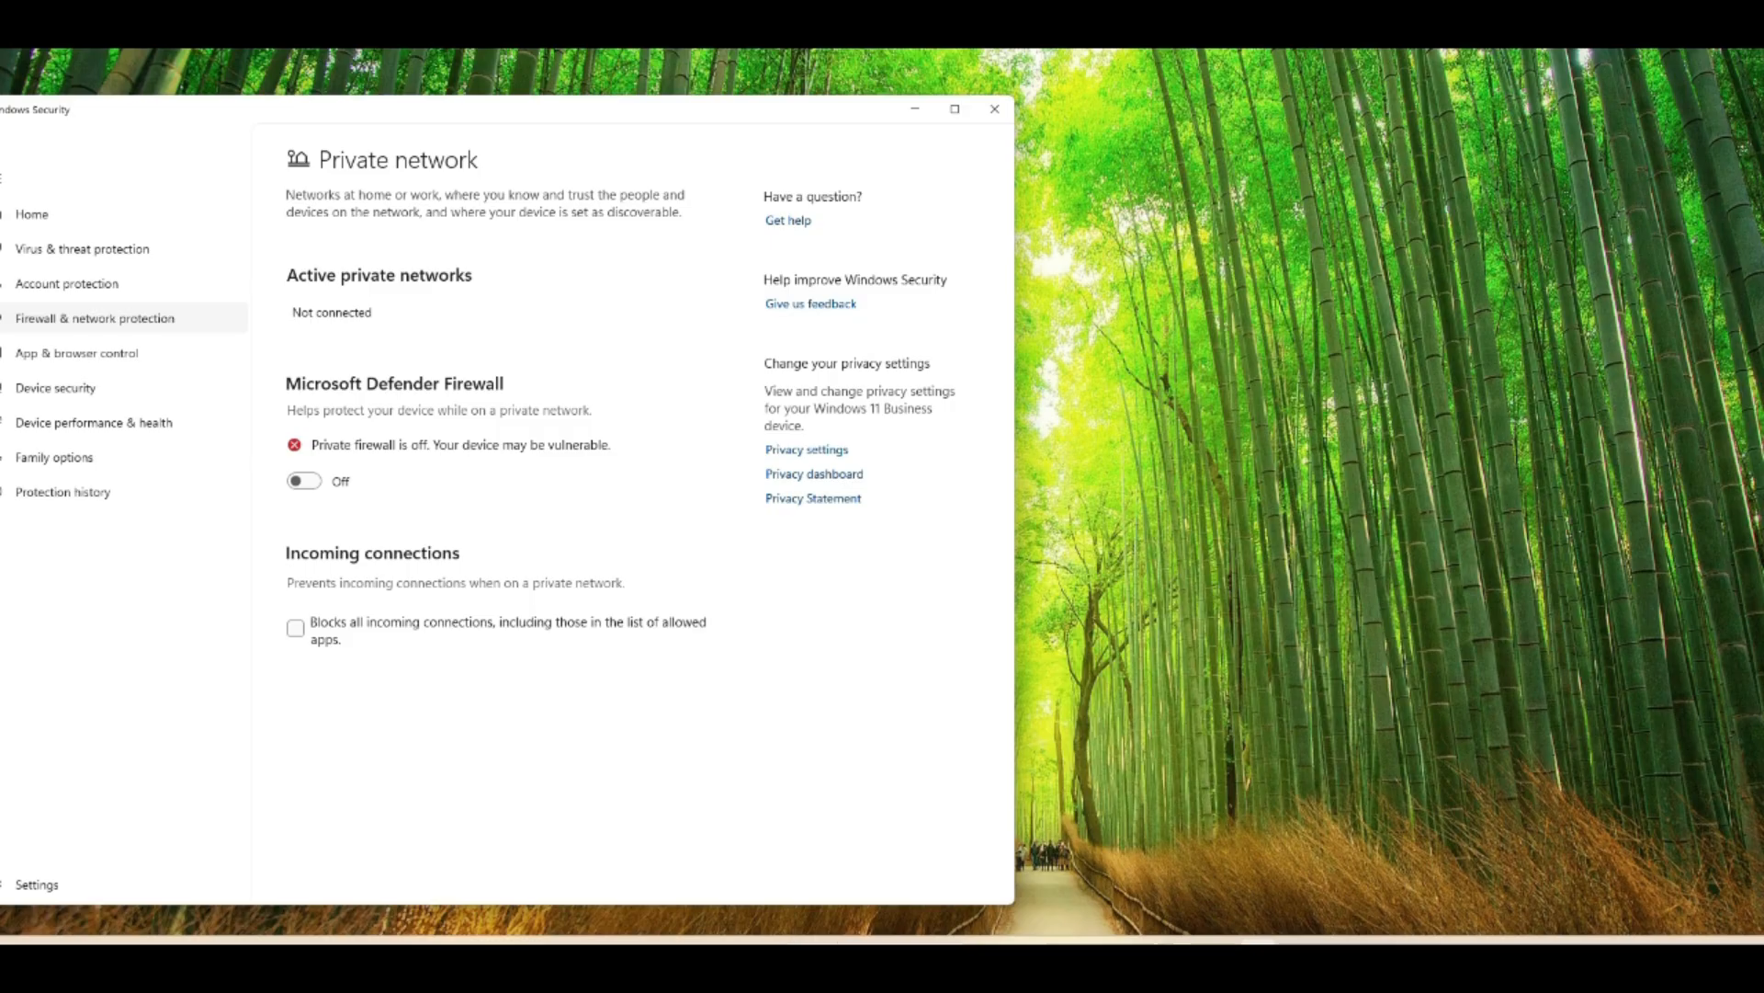
- Open the Access work or school account settings on the Windows client
left_click(844, 943)
left_click(844, 943)
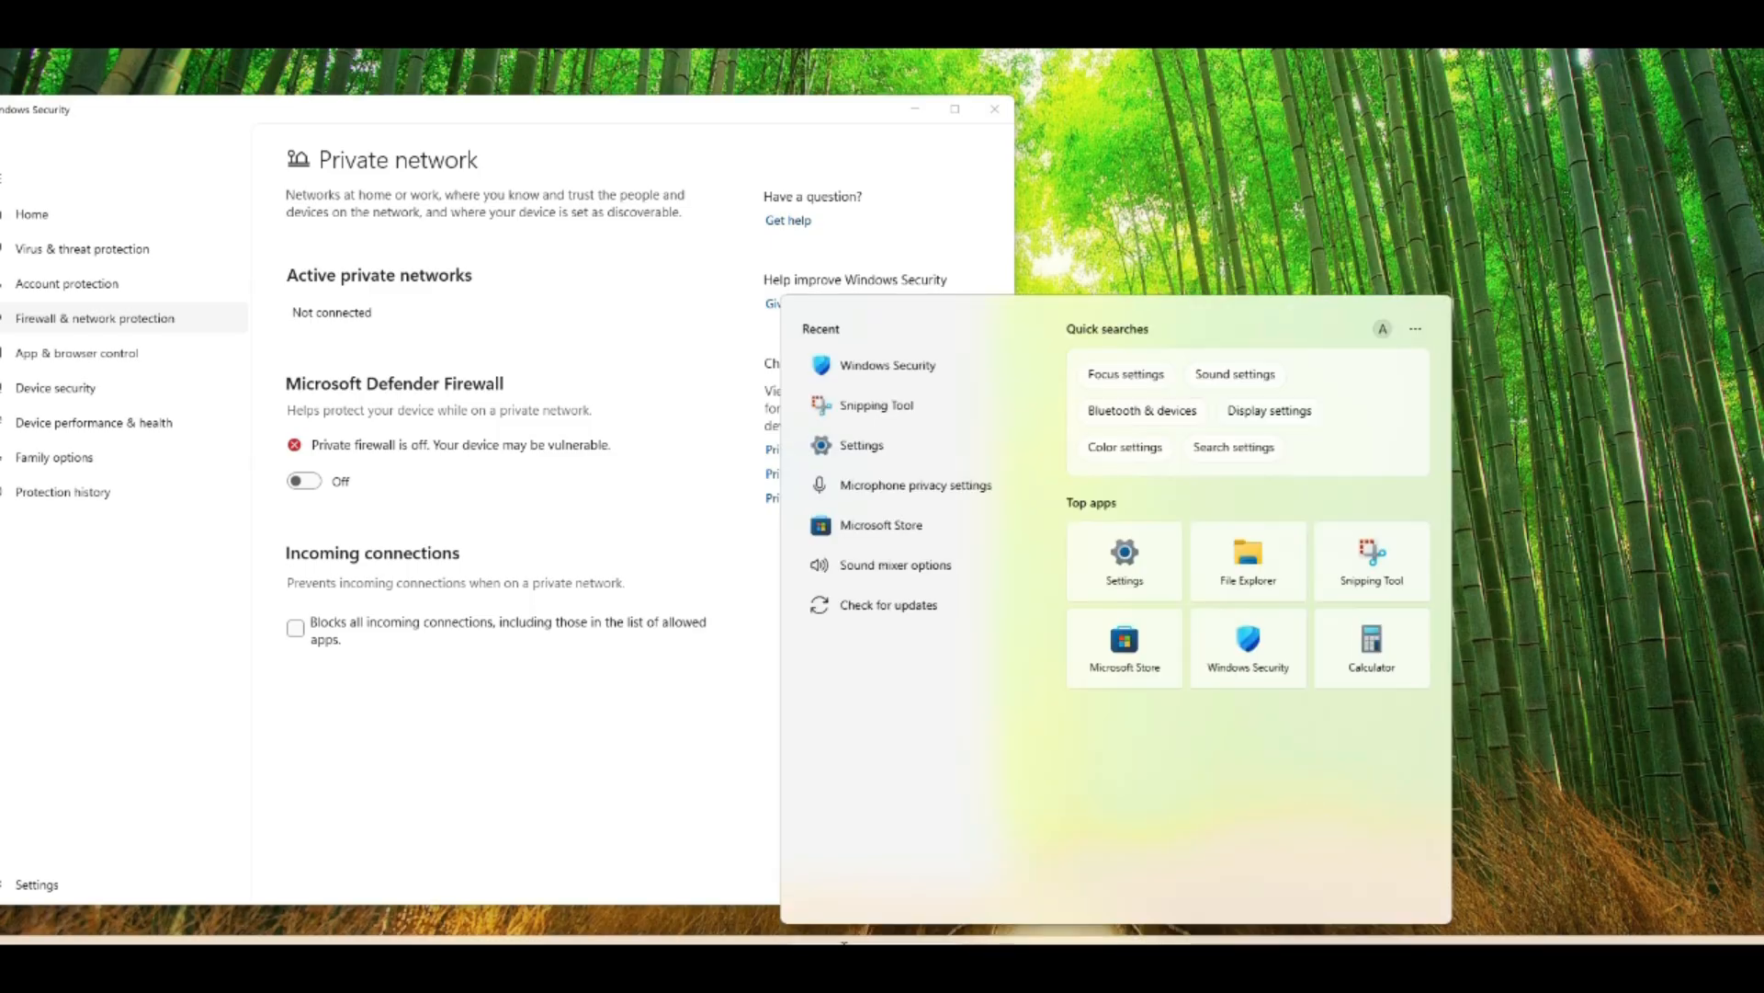
type("sett")
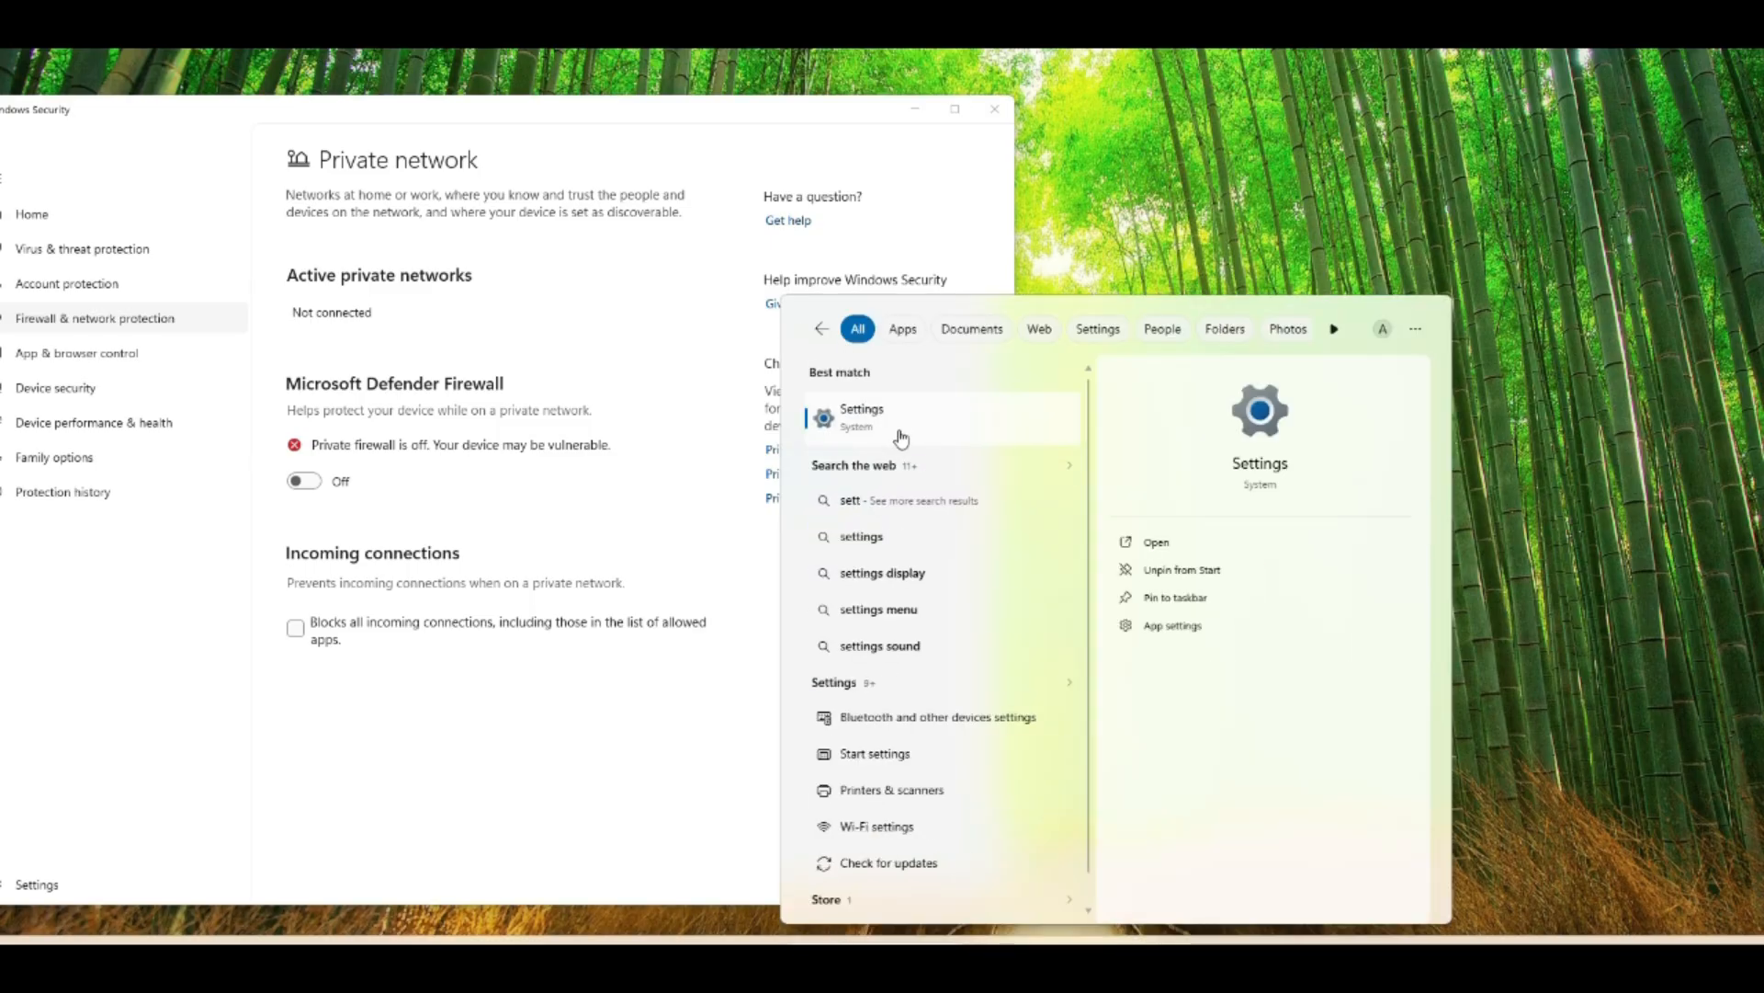
key("Return")
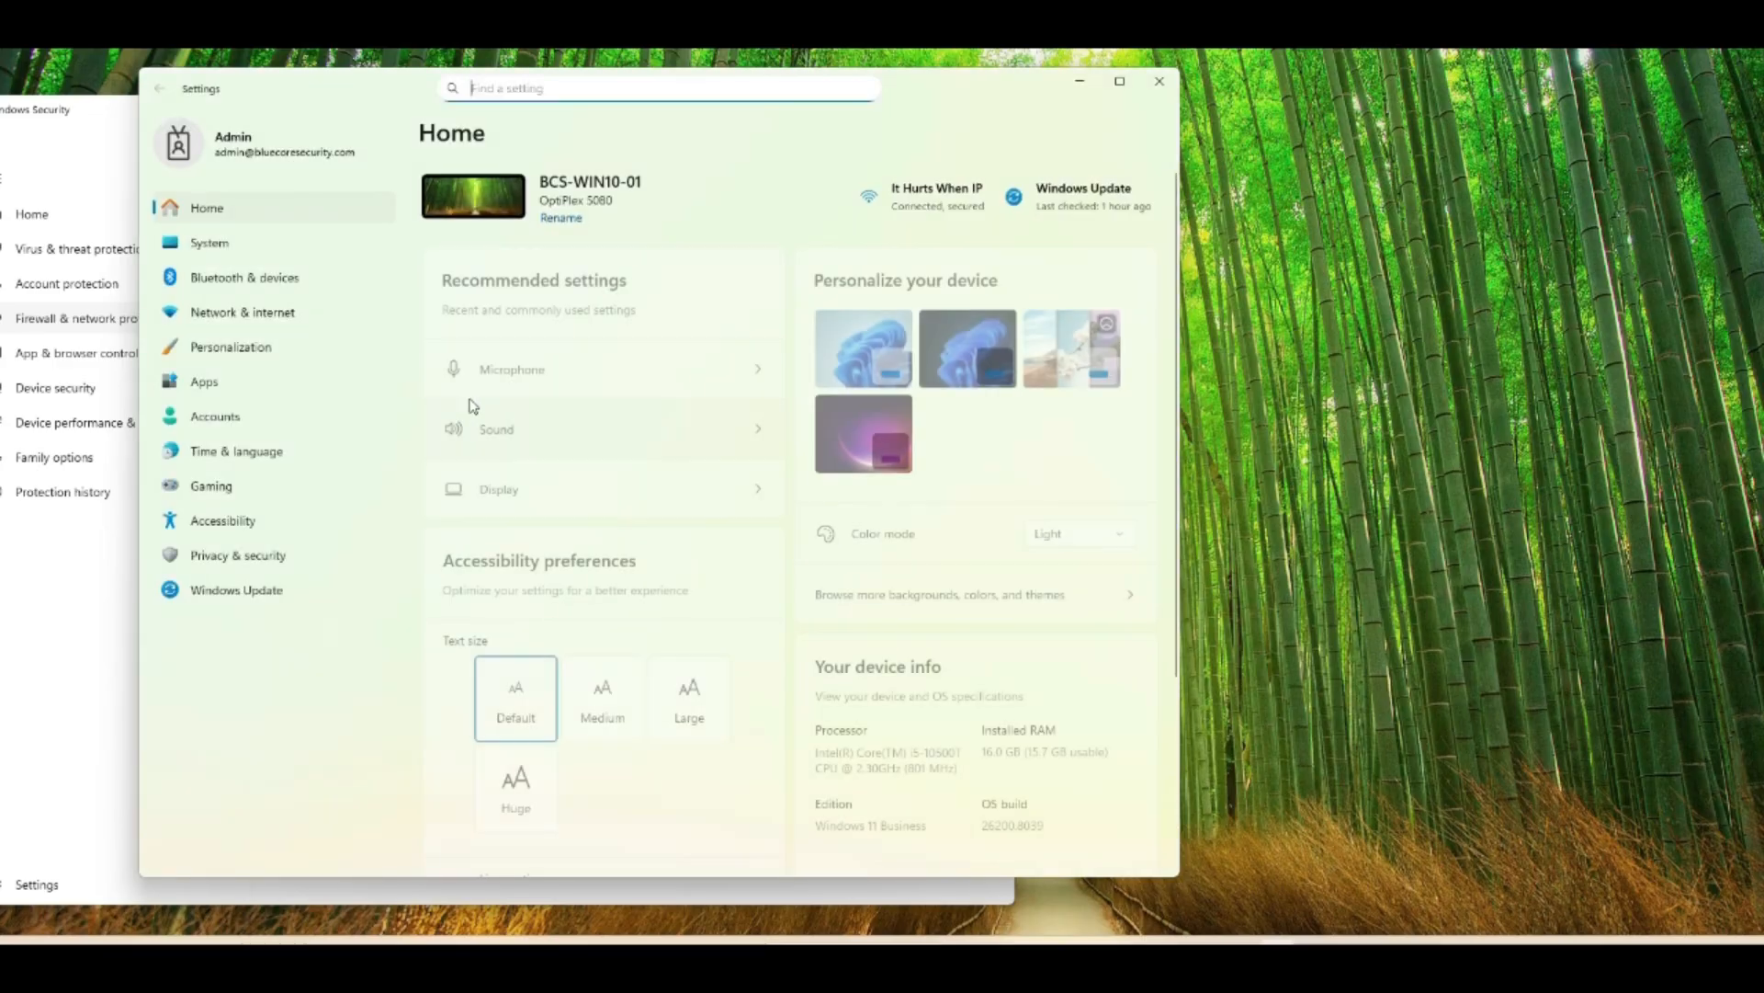
left_click(255, 415)
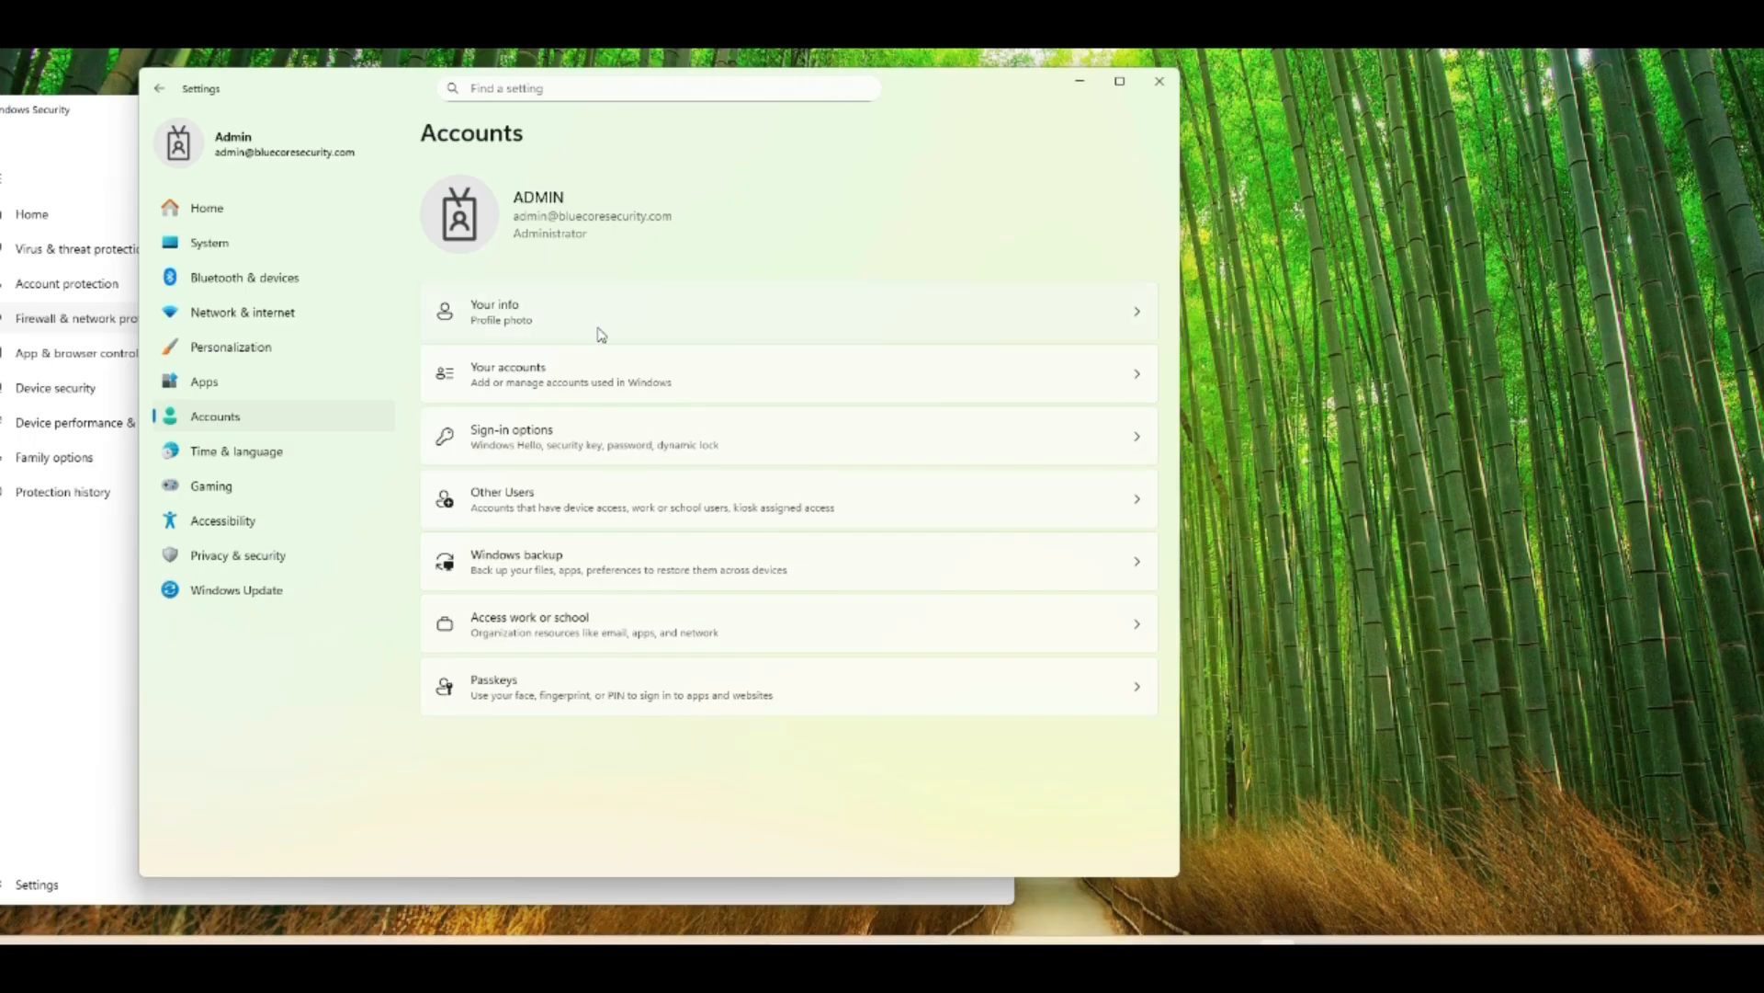
left_click(672, 625)
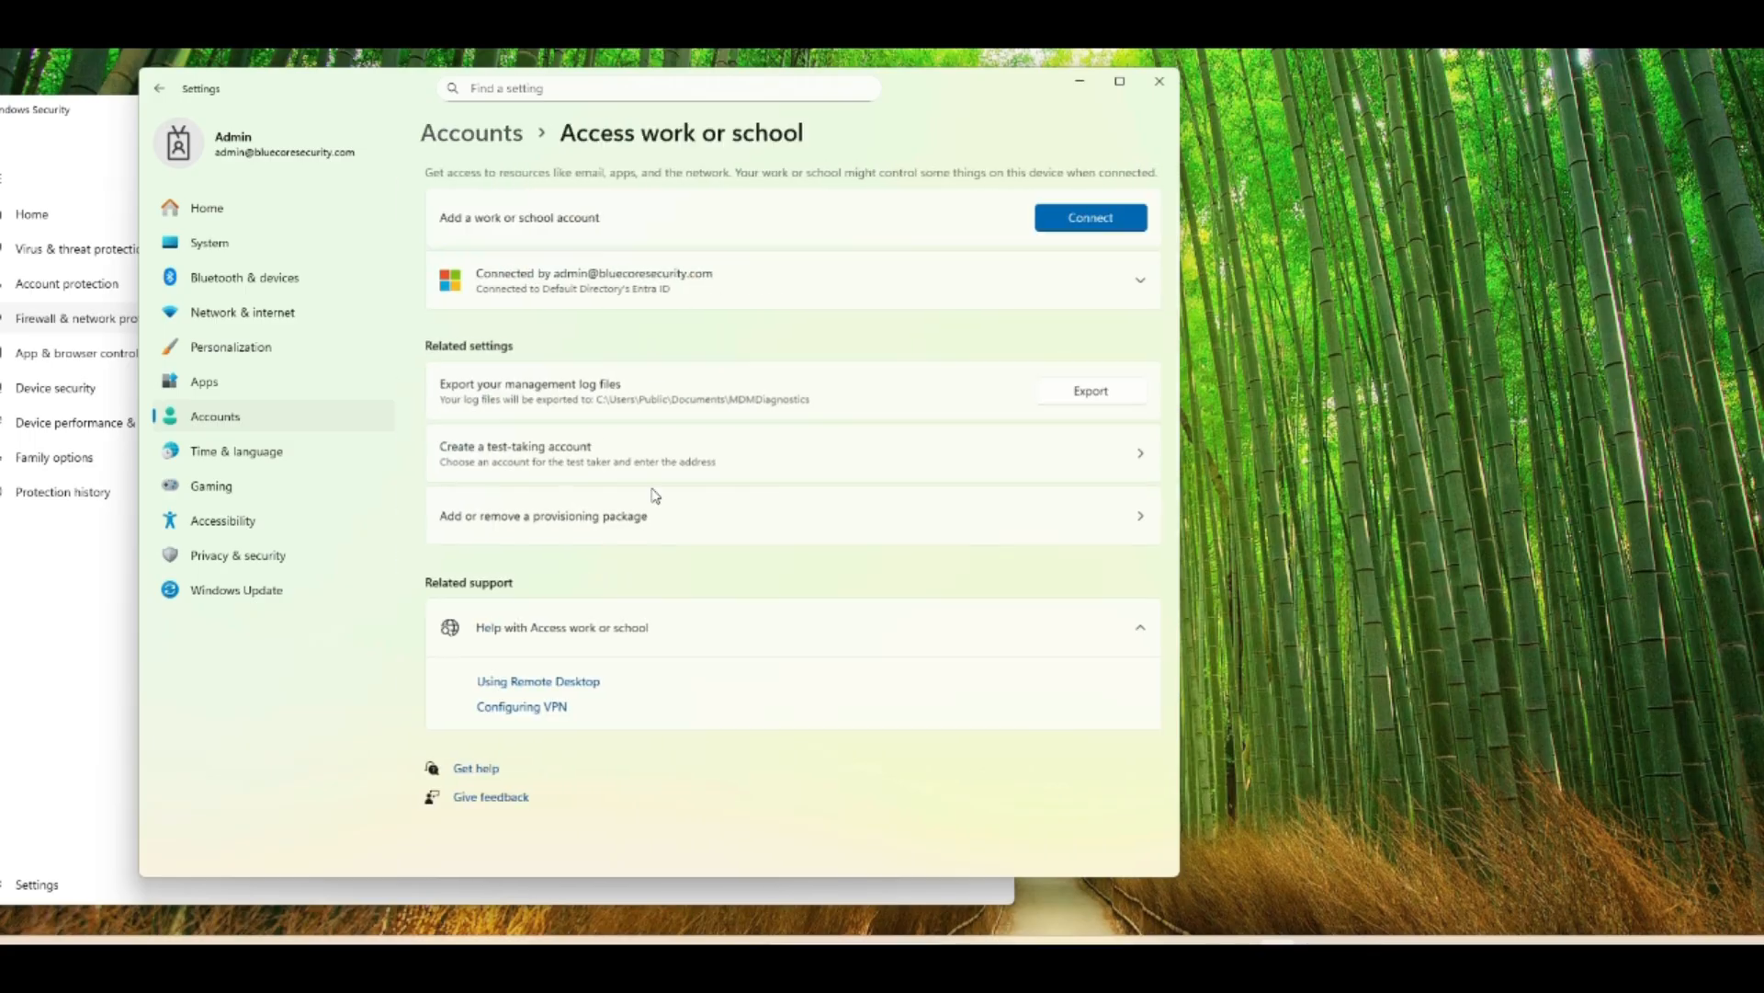
- Open the management info of the connected work account and sync the device with its management server
left_click(780, 303)
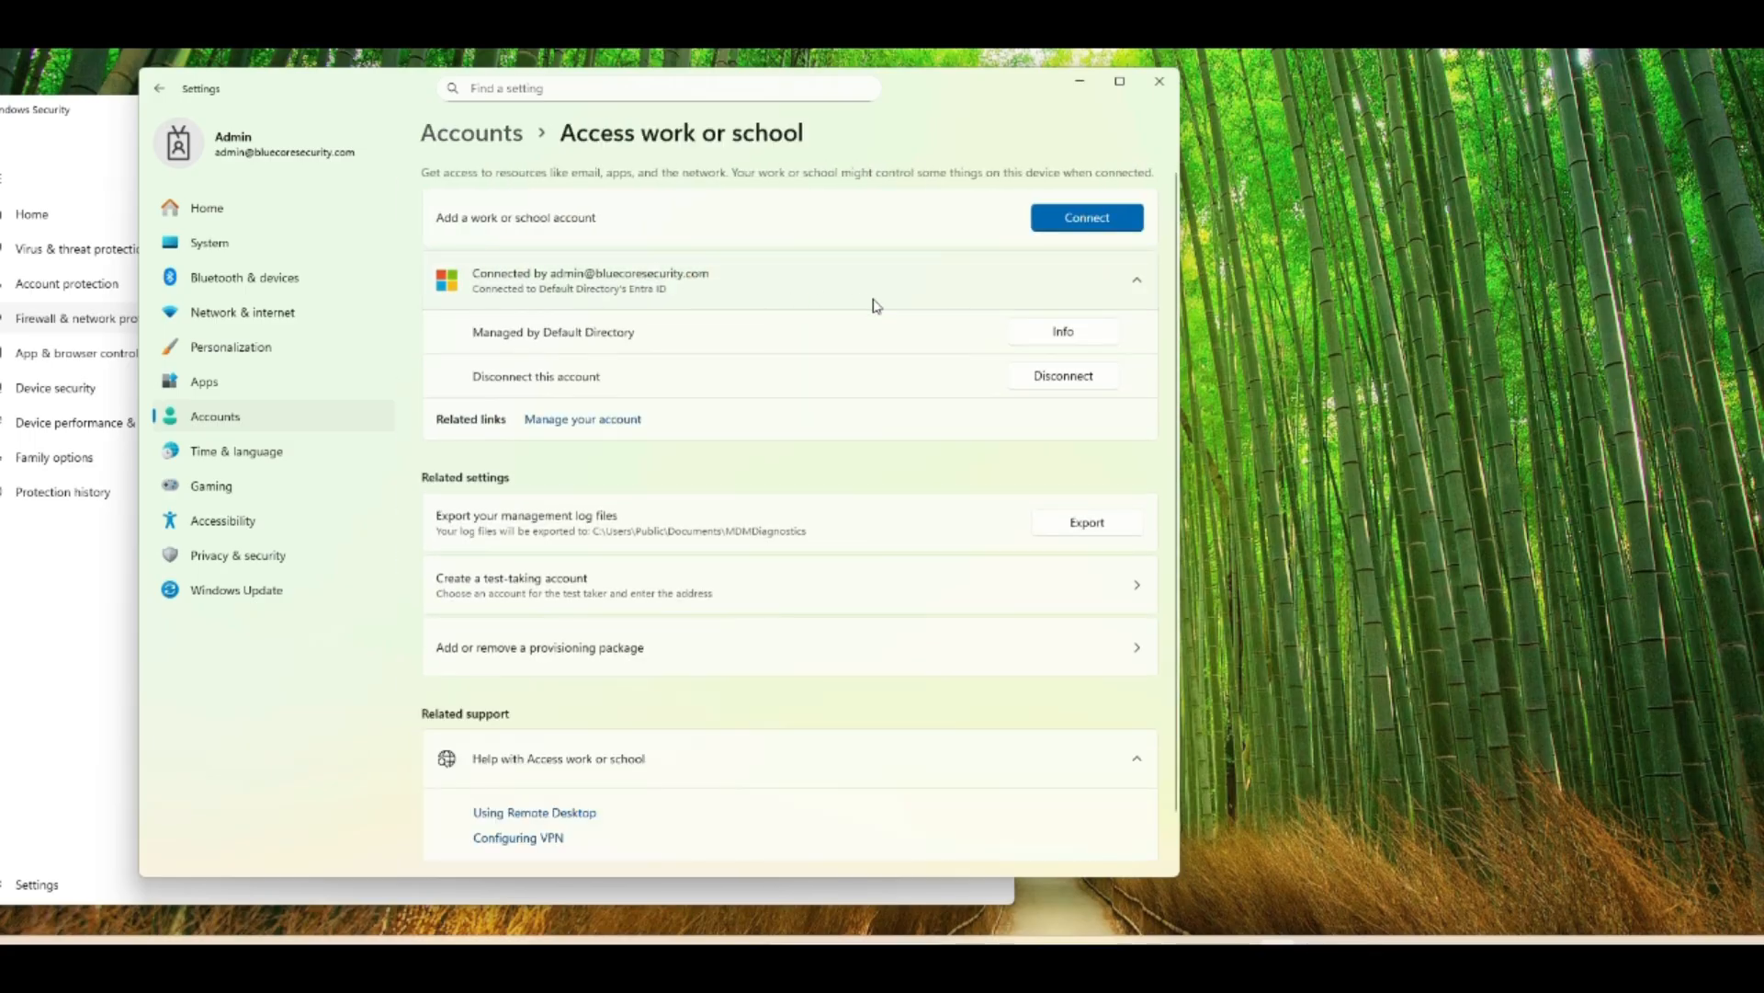
left_click(1036, 342)
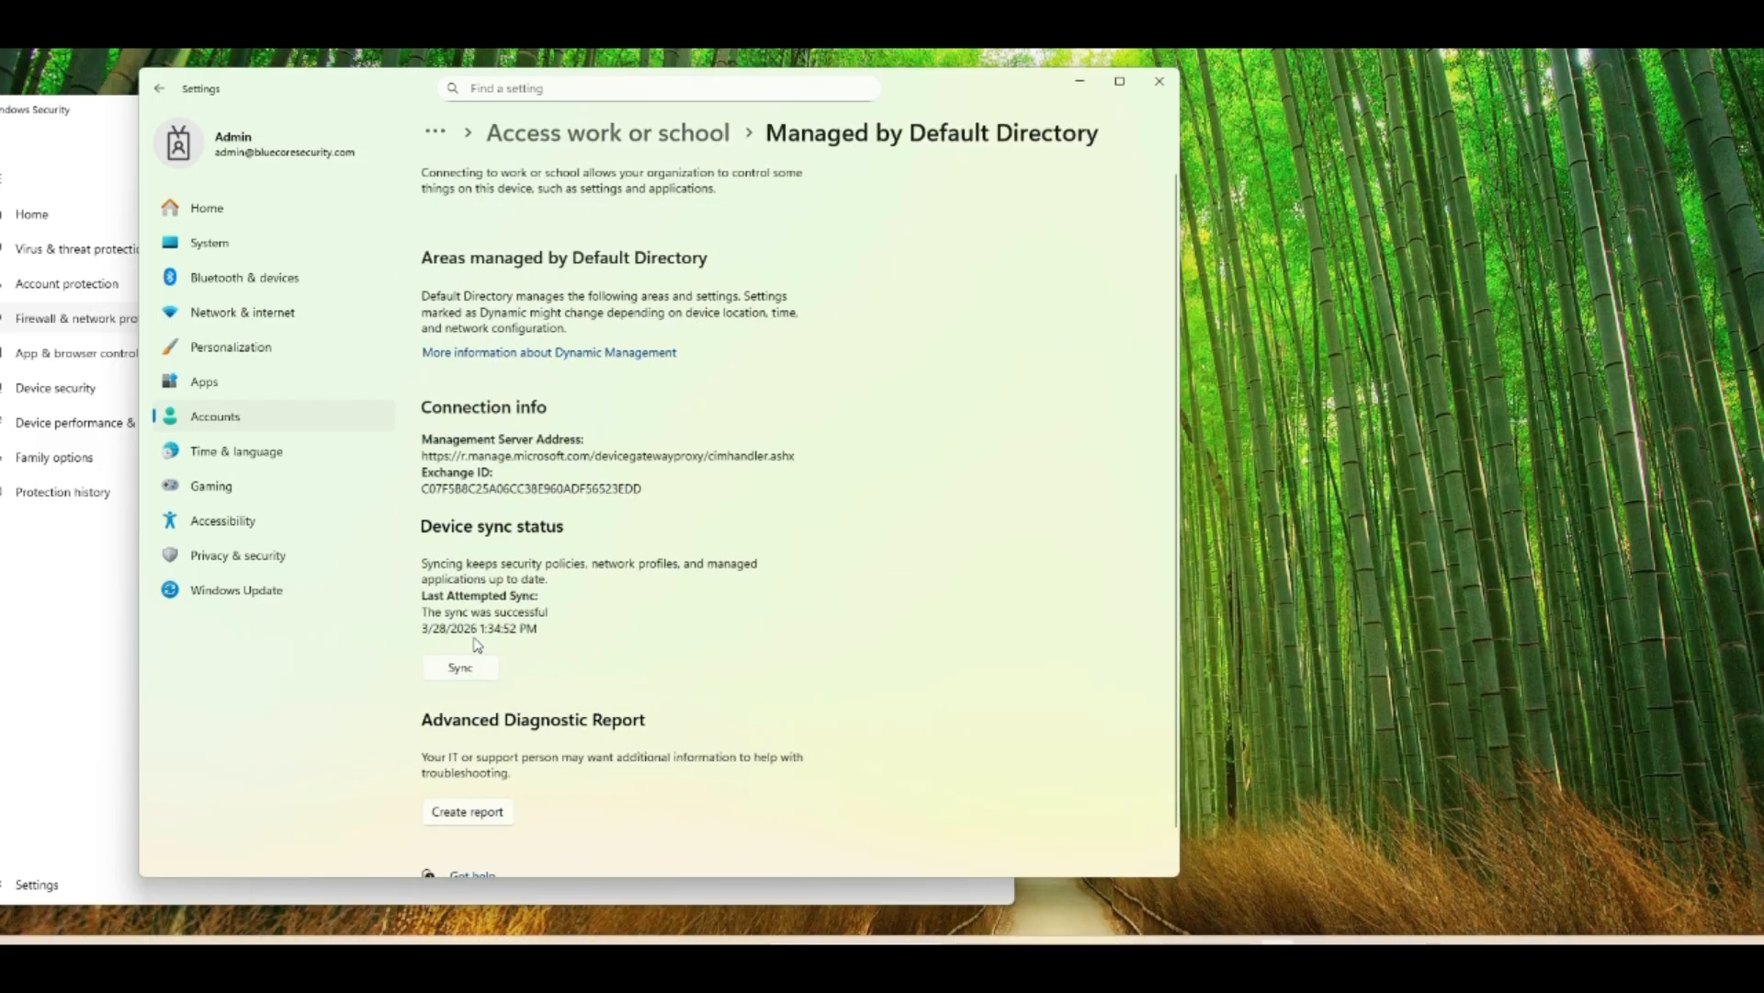
left_click(461, 668)
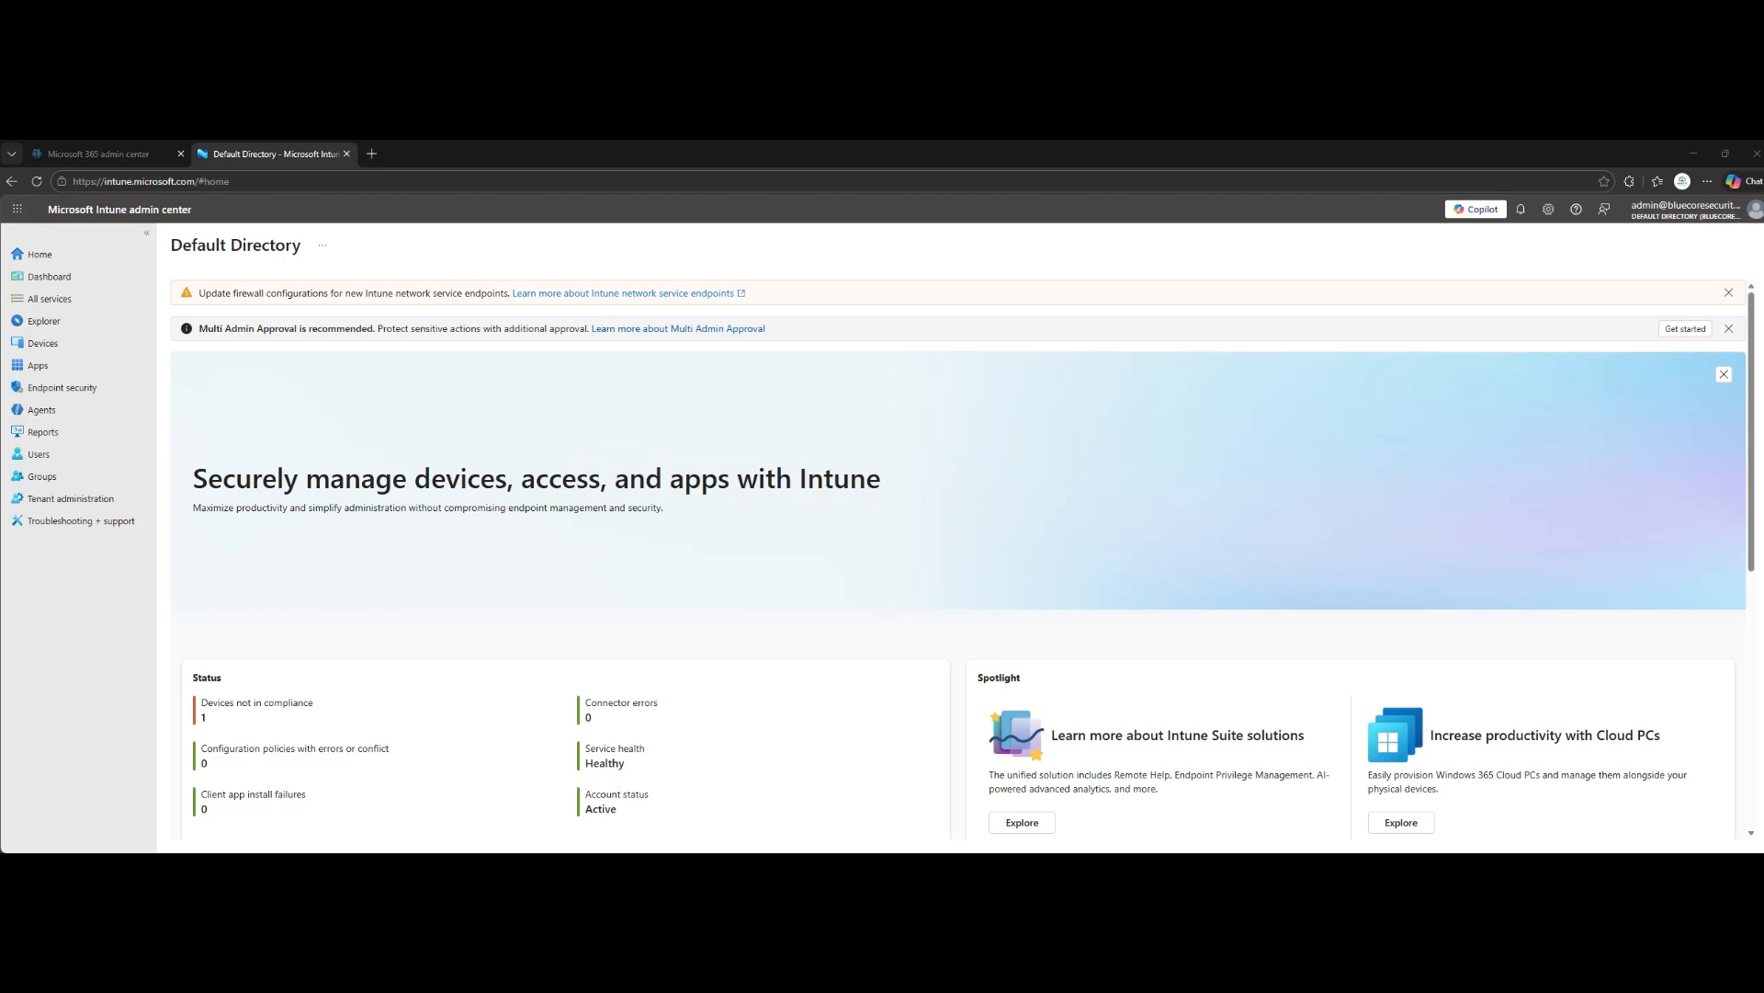
- Switch to the Microsoft Intune admin center and open the list of all devices
left_click(43, 343)
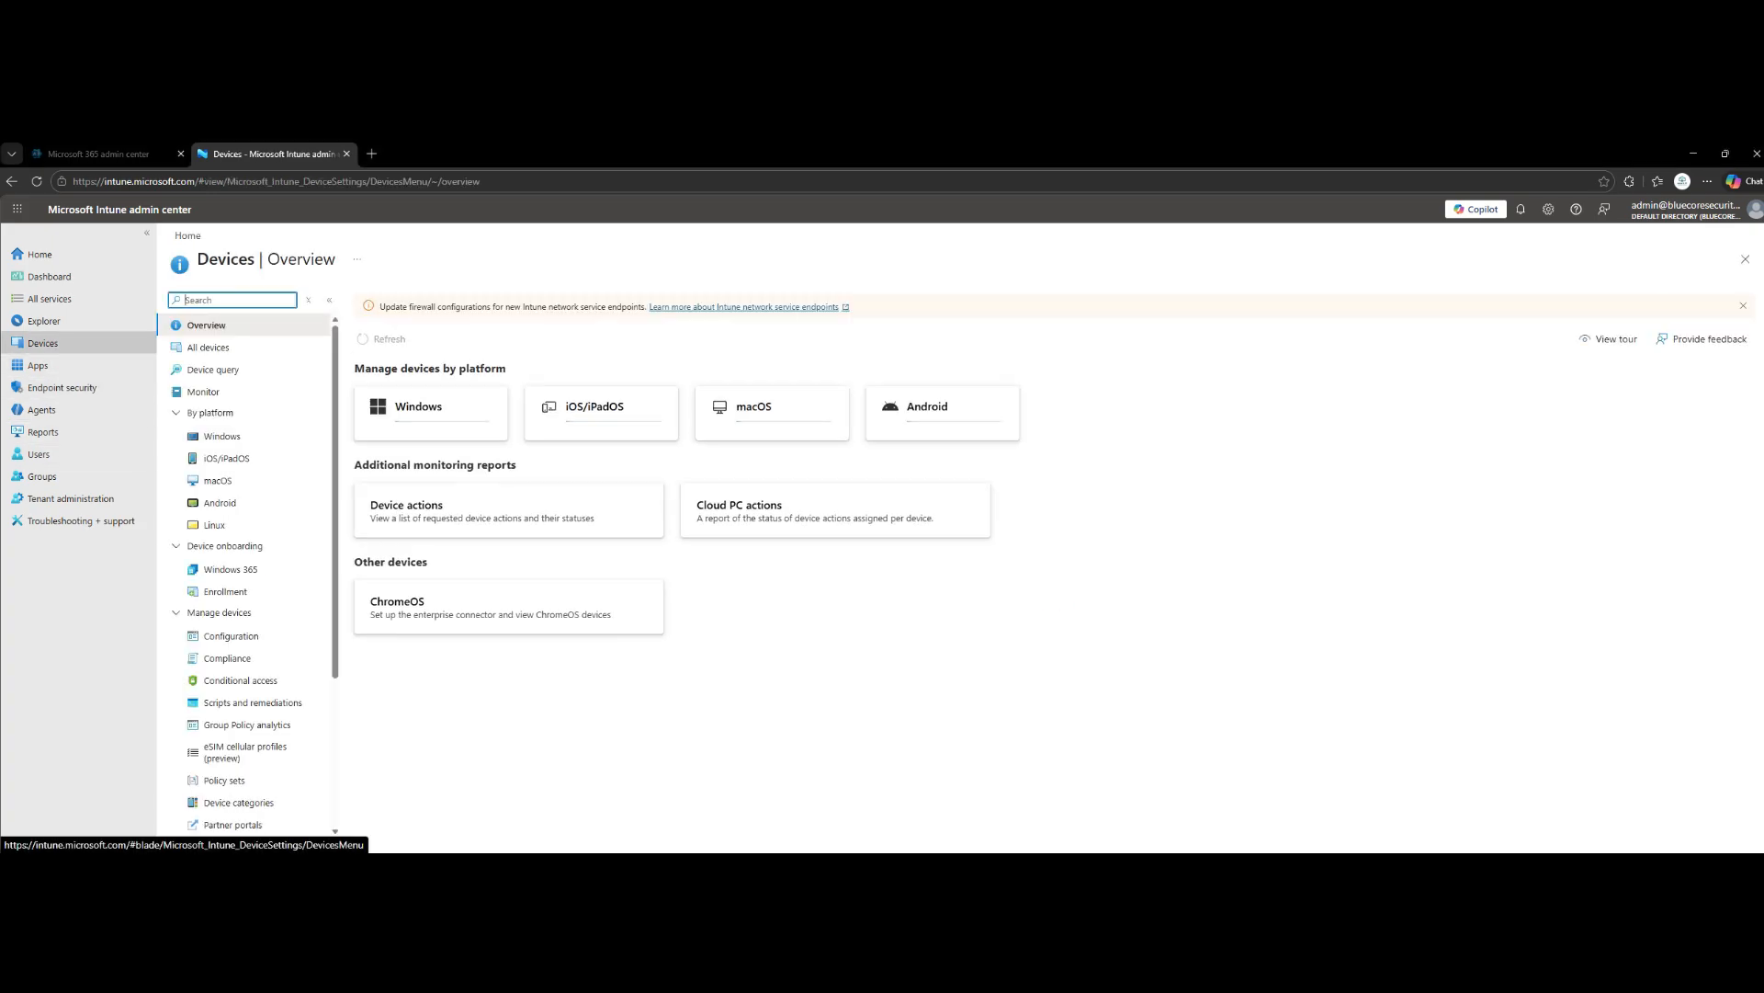
left_click(209, 348)
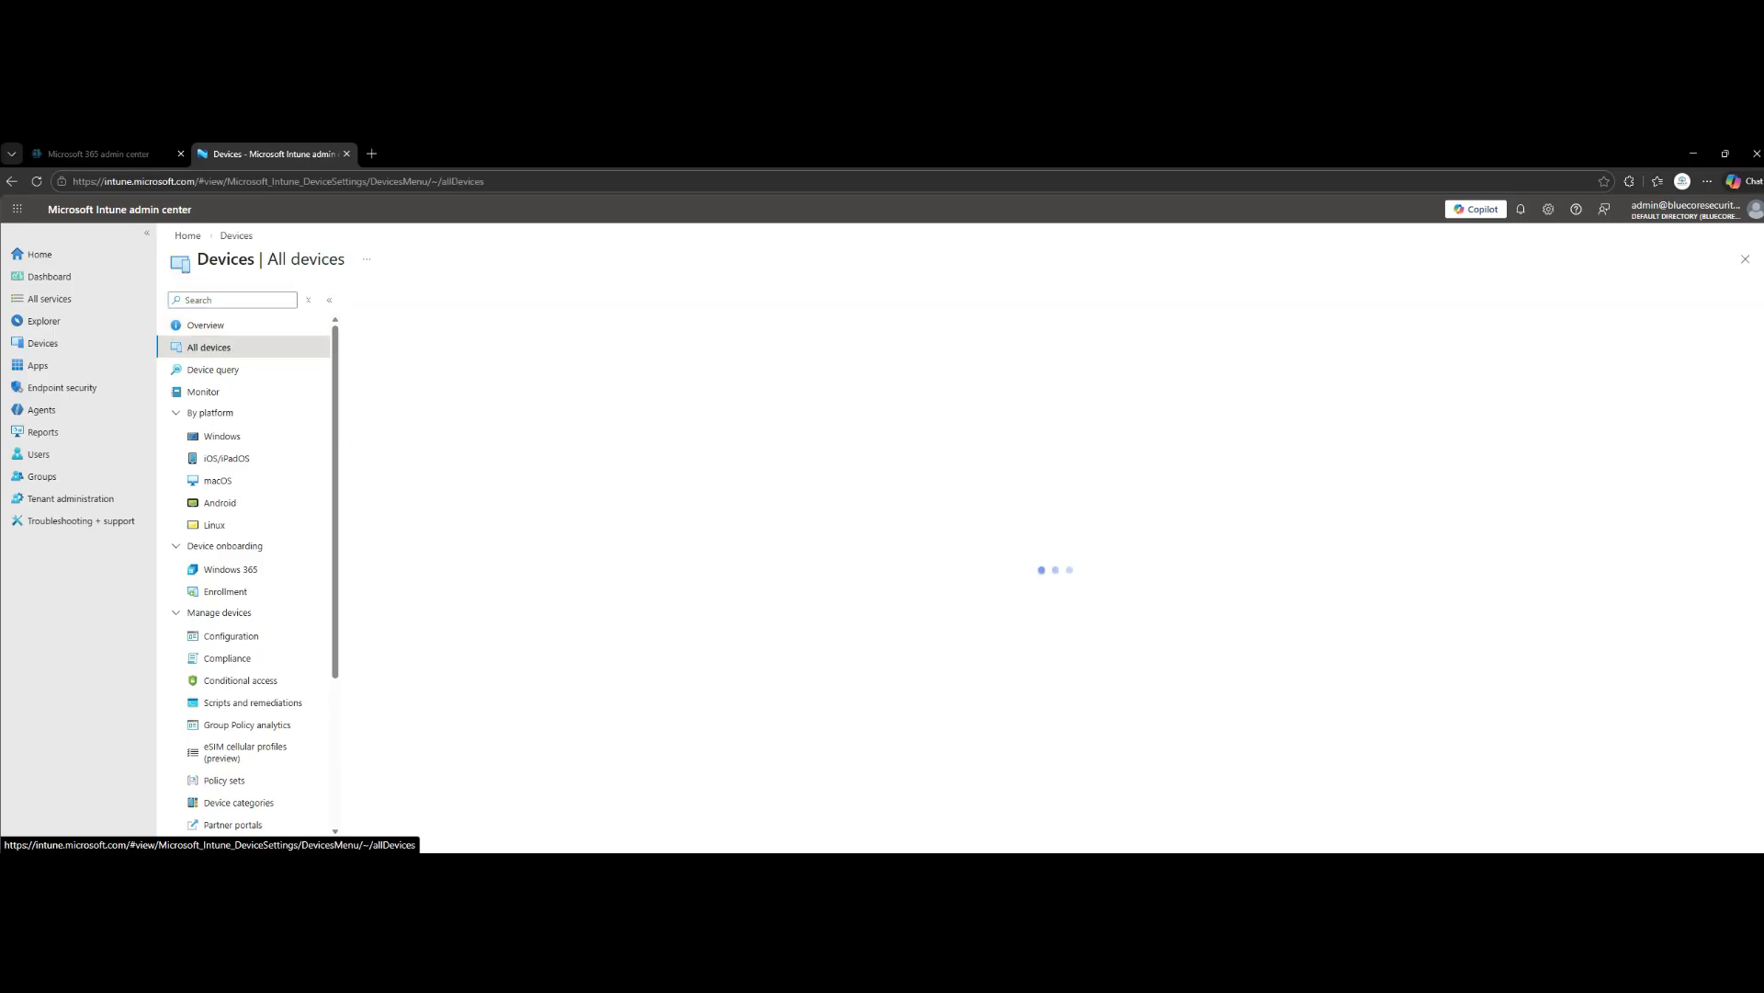